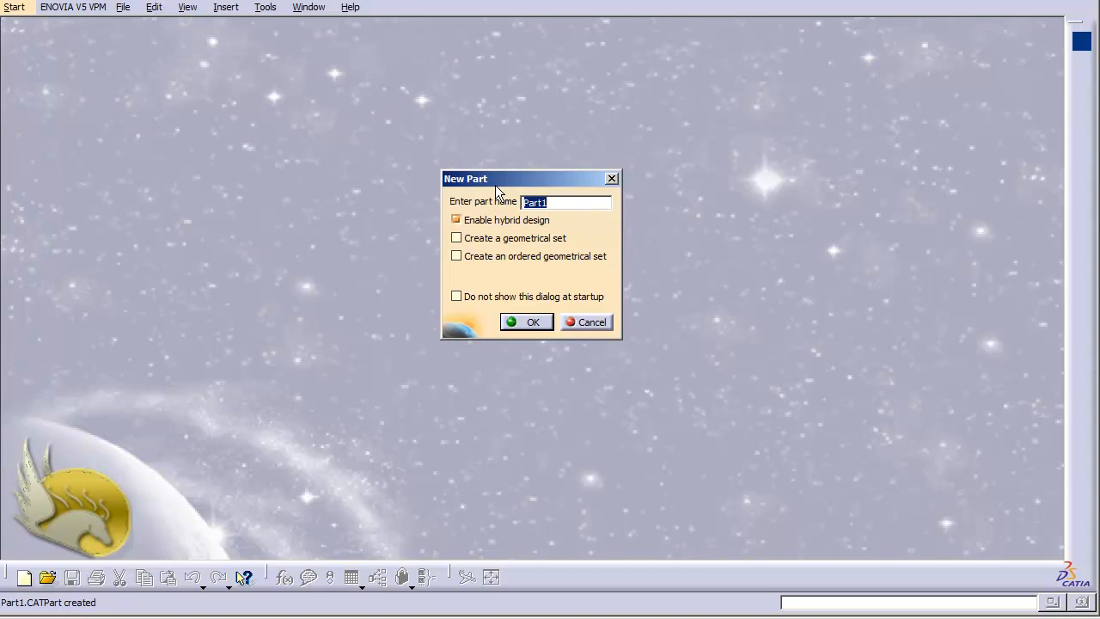
- Create a new Part document, keeping the name Part1 and hybrid design enabled
click(586, 322)
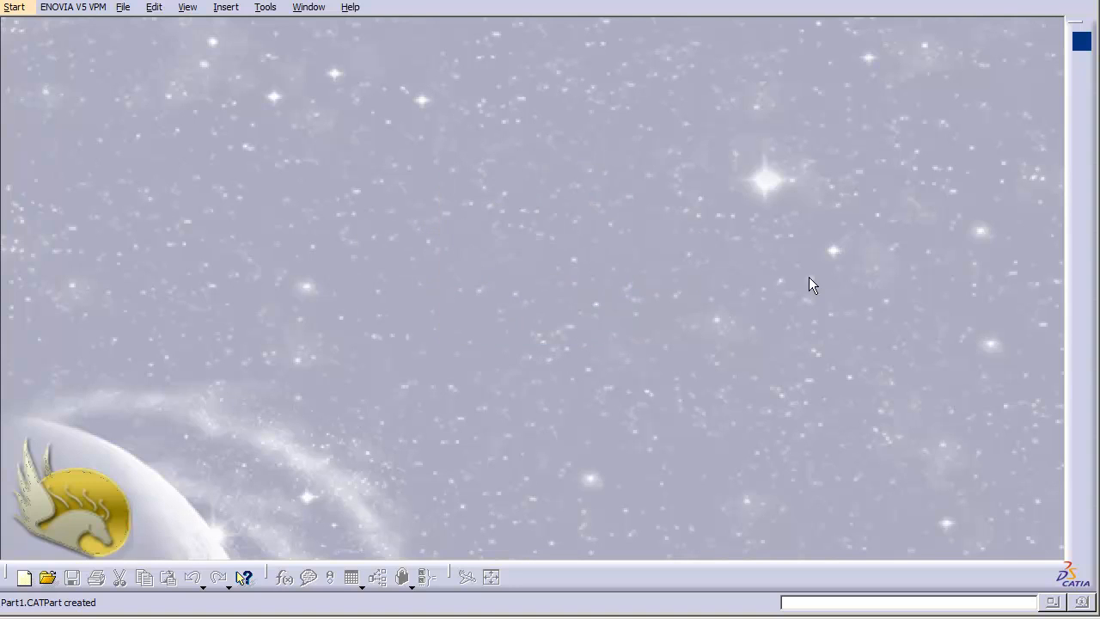
click(123, 10)
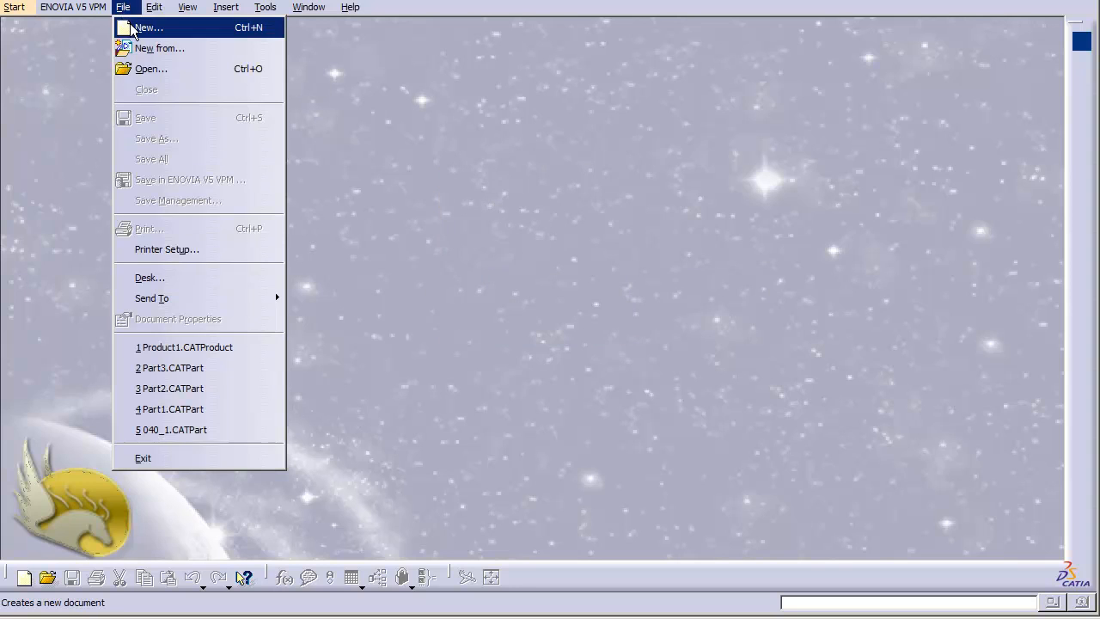
click(134, 28)
key(p)
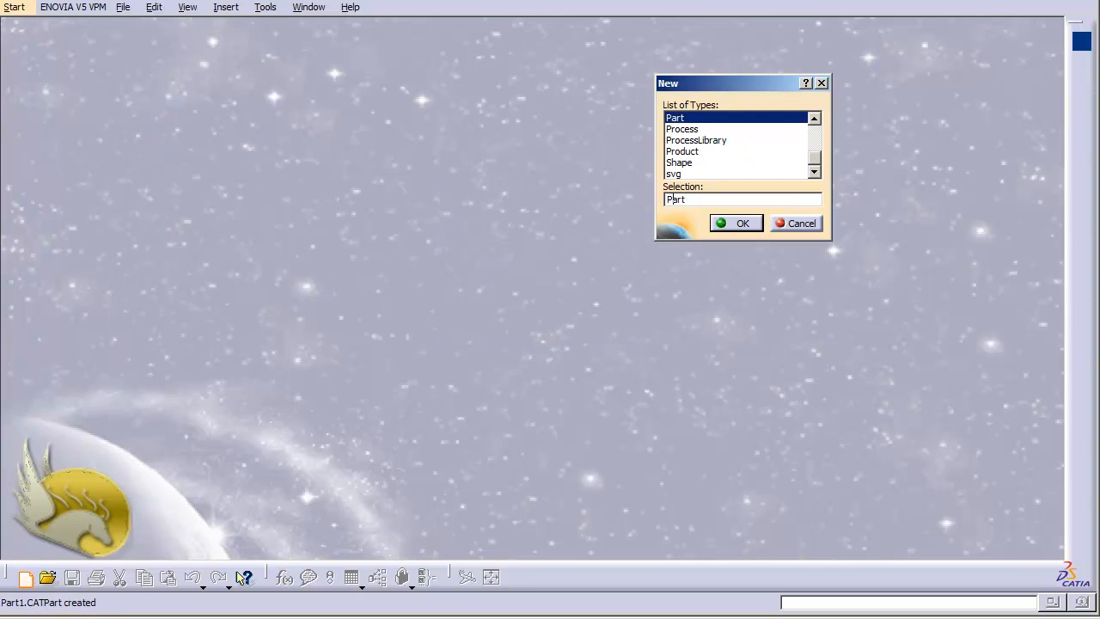
click(736, 224)
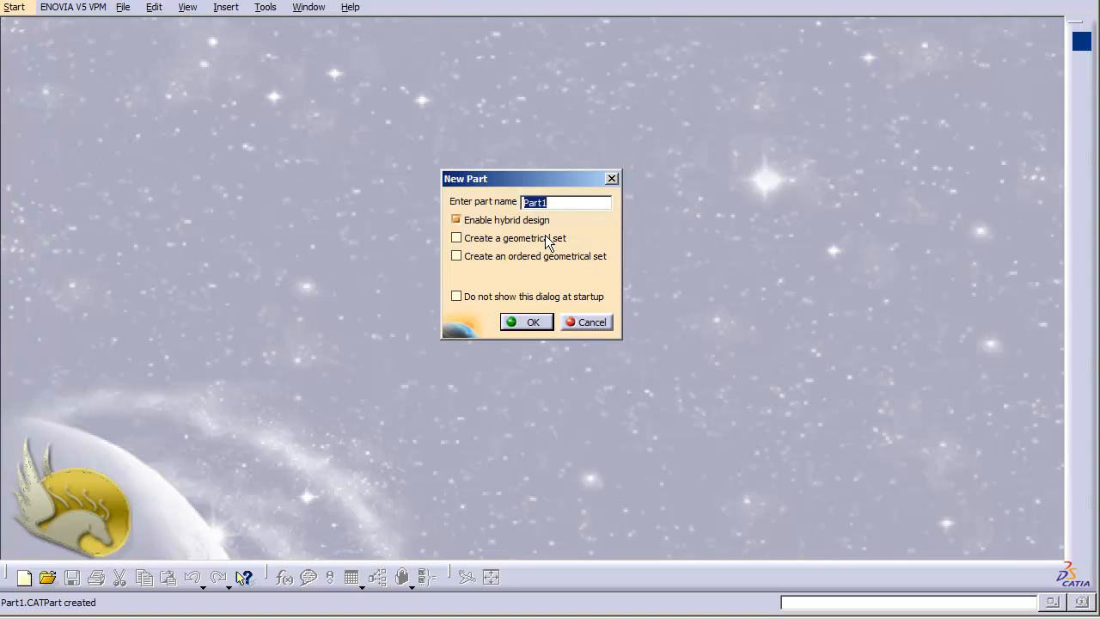
click(542, 322)
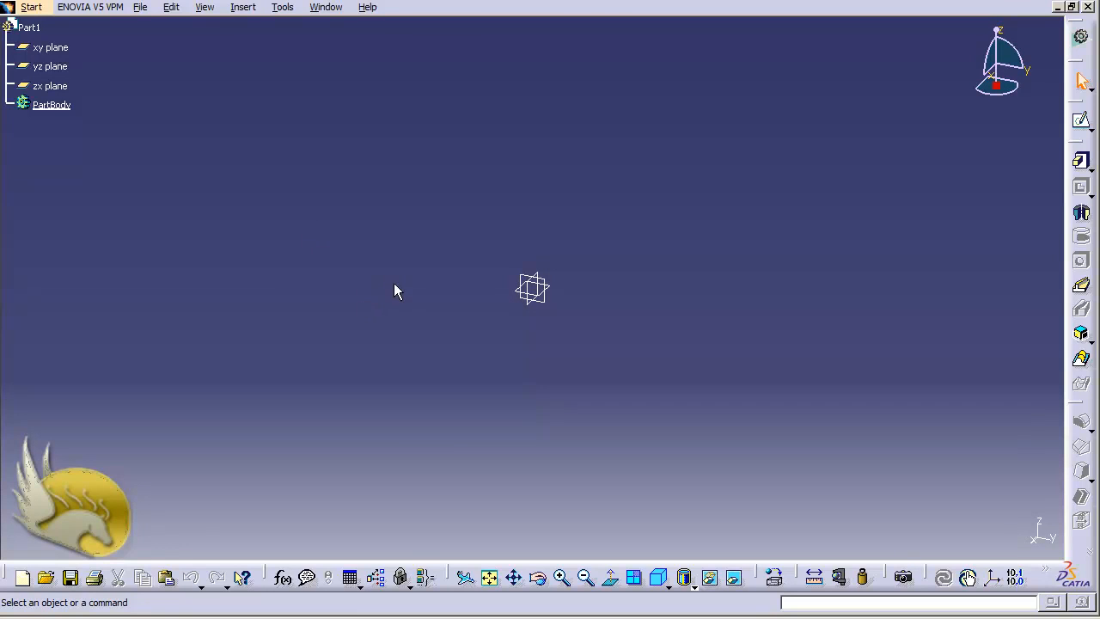
- Set the part number to Pin in the part's product properties
right_click(30, 29)
click(90, 105)
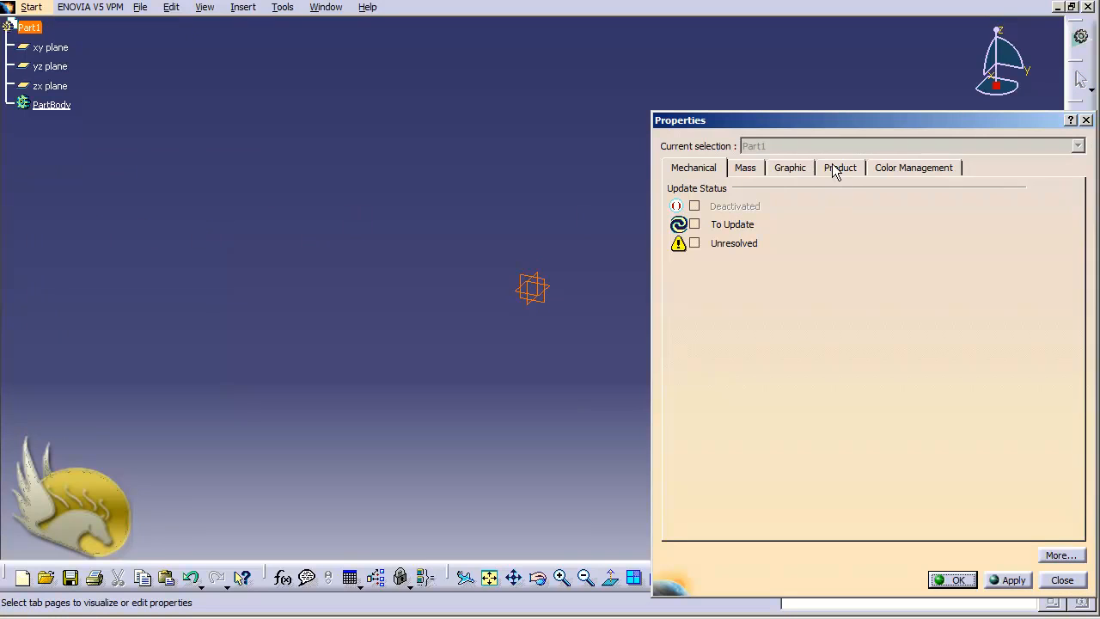
click(834, 168)
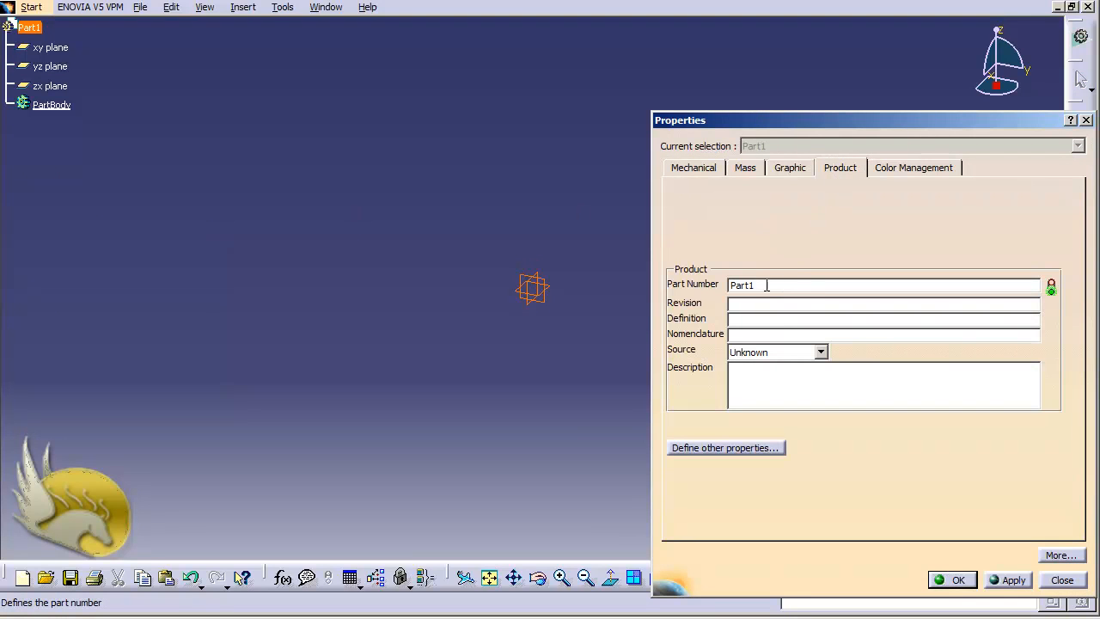
drag(764, 286, 696, 287)
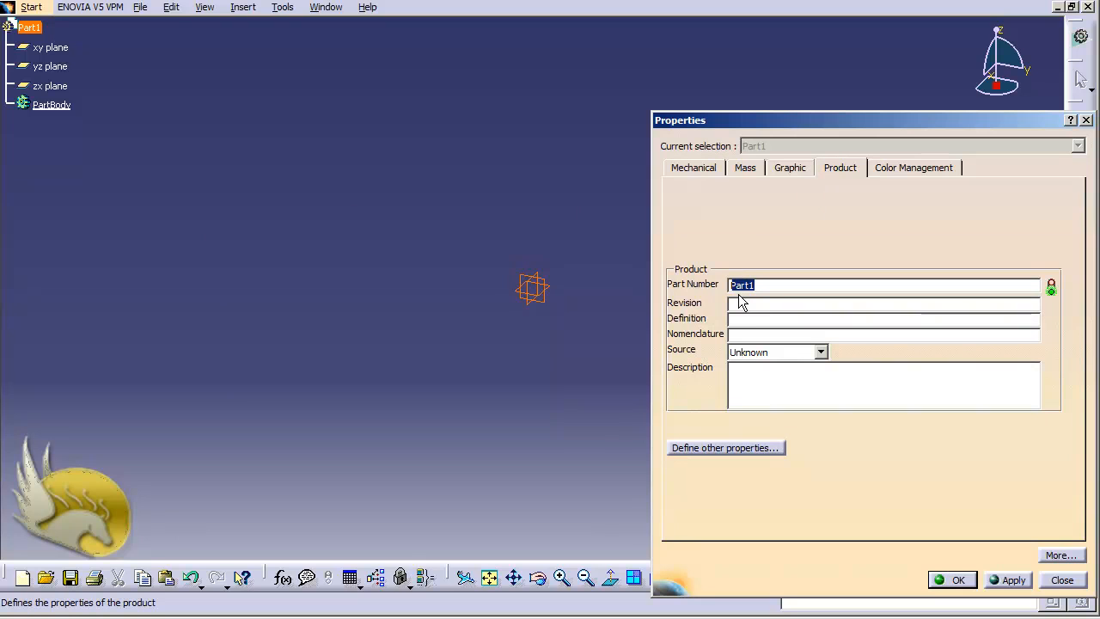
text(Pin)
key(Return)
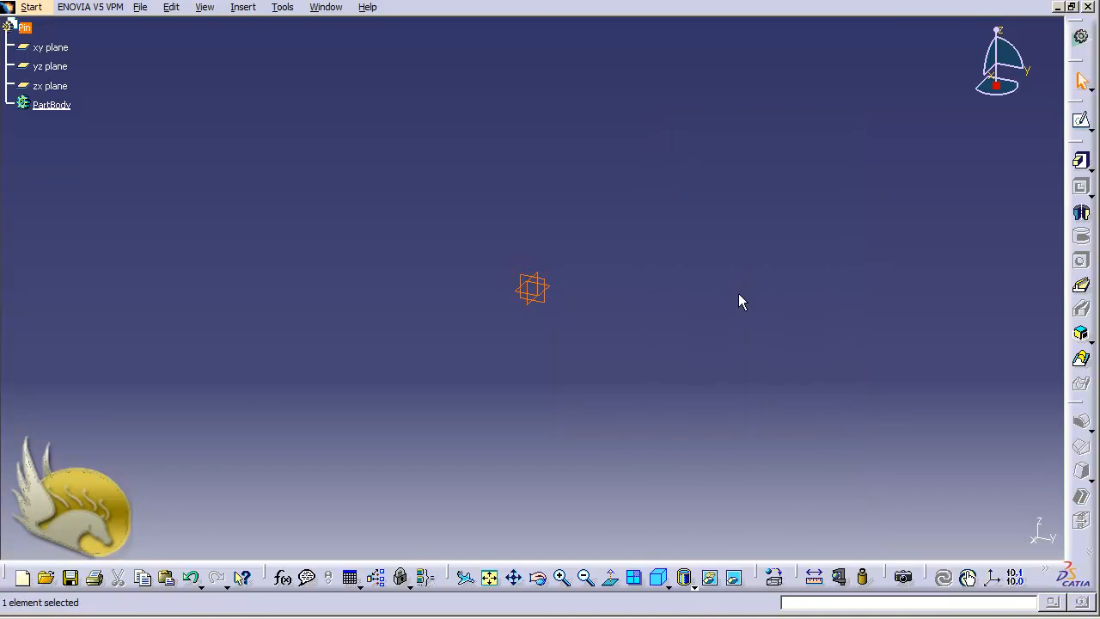
click(24, 27)
click(57, 170)
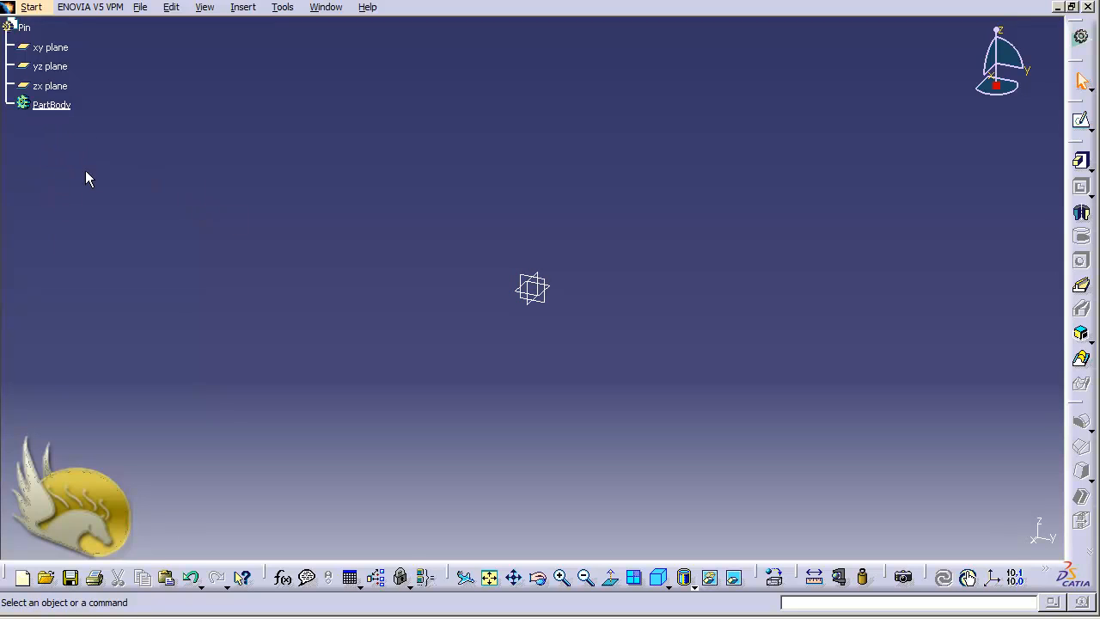
- Review the PartBody's feature properties and close them without making changes
right_click(54, 108)
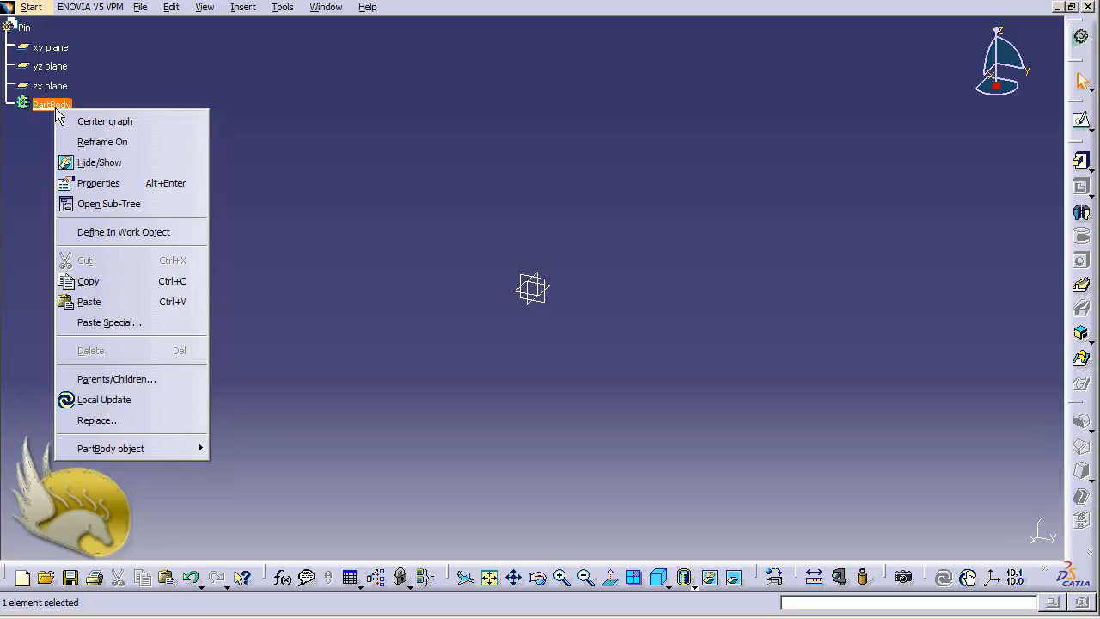
click(121, 182)
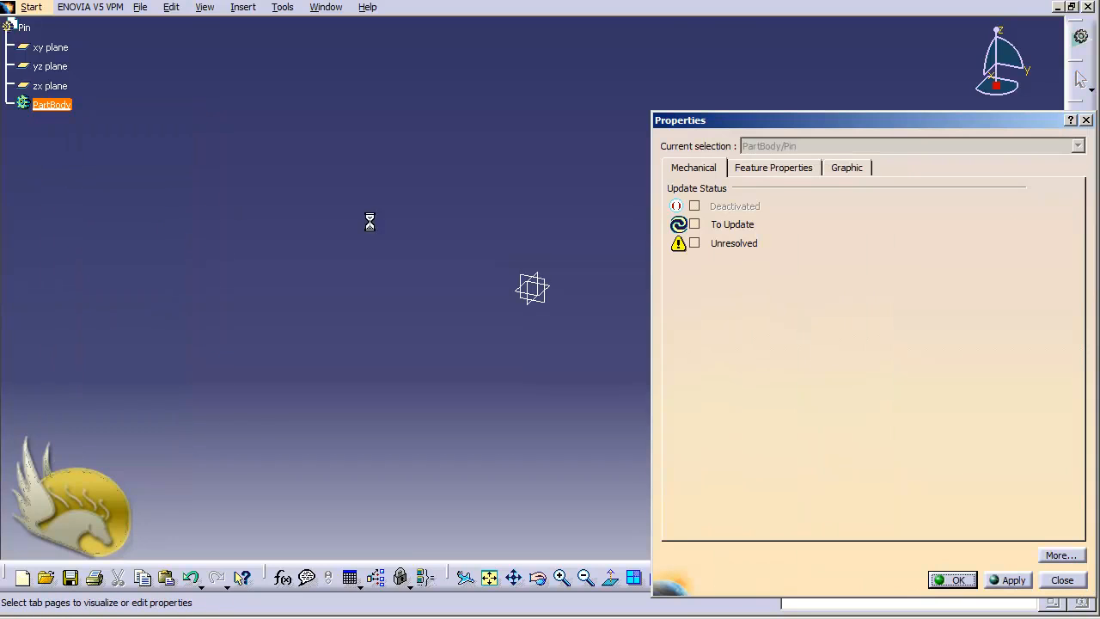
click(772, 170)
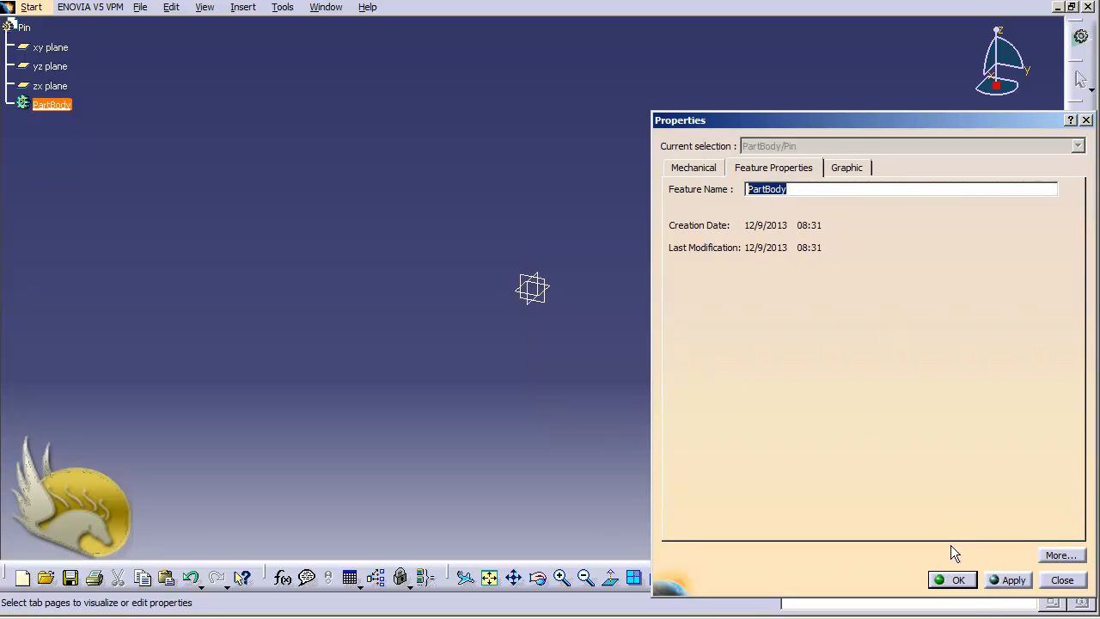
click(1056, 582)
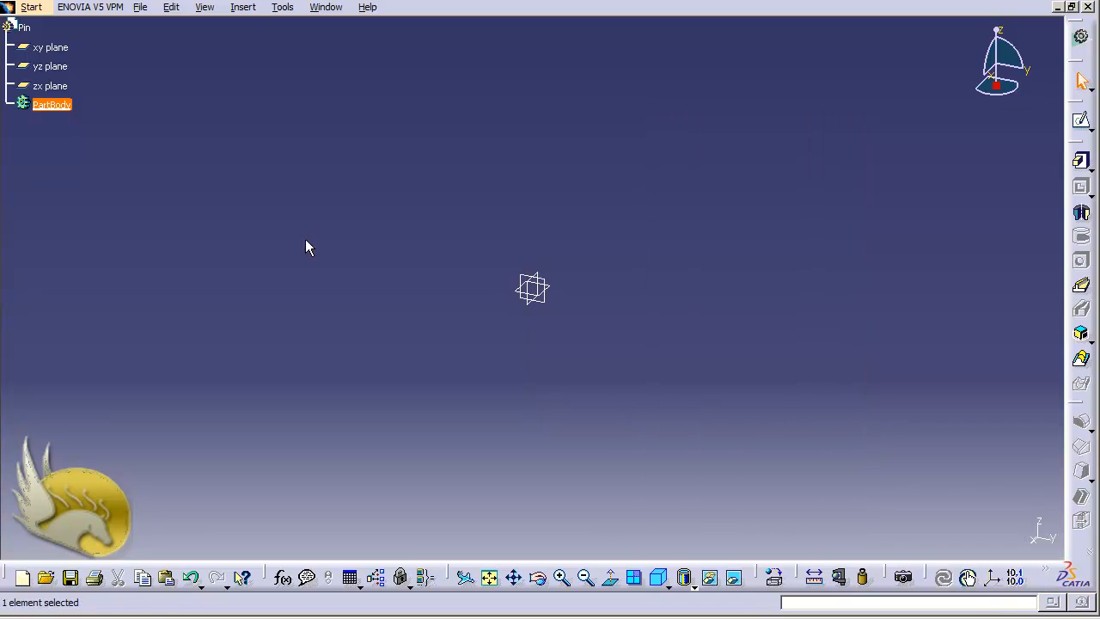
click(308, 242)
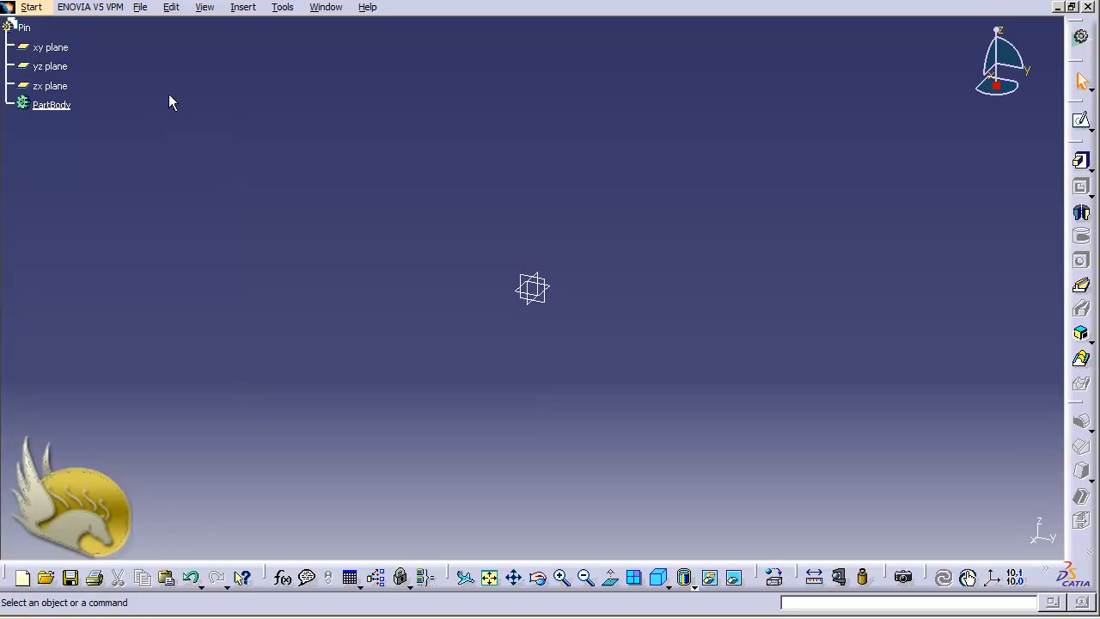
click(36, 9)
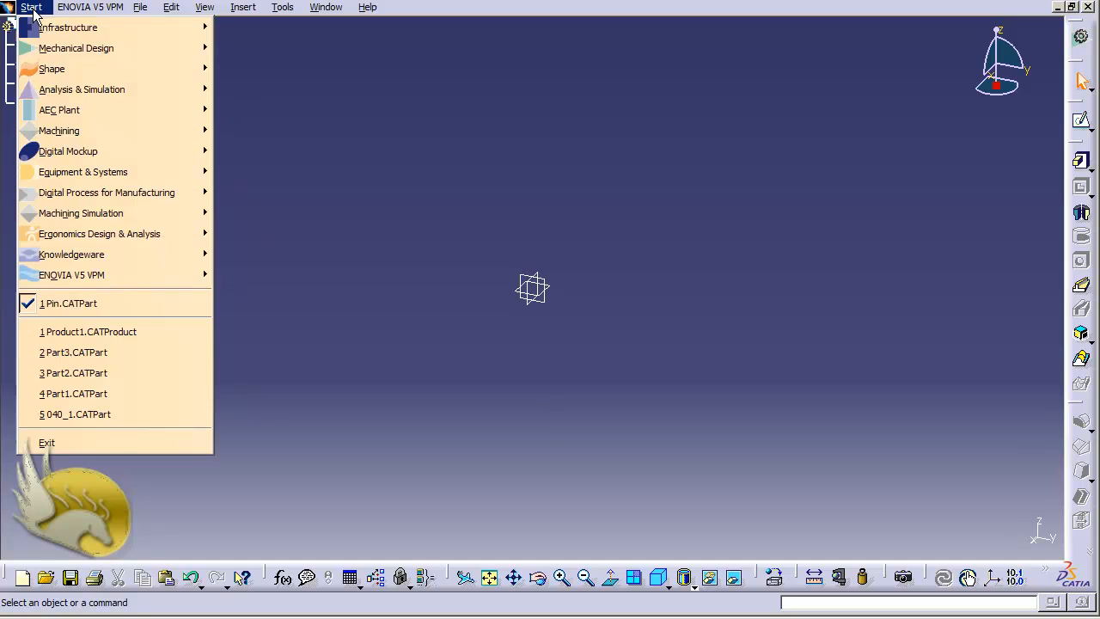
mouse_move(148, 48)
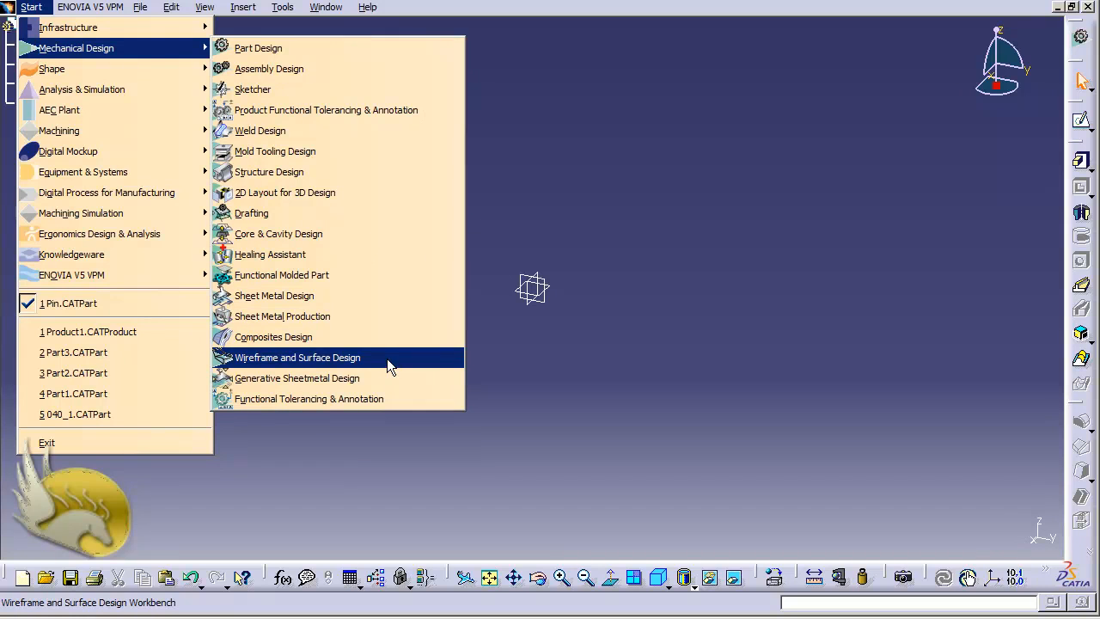
click(496, 340)
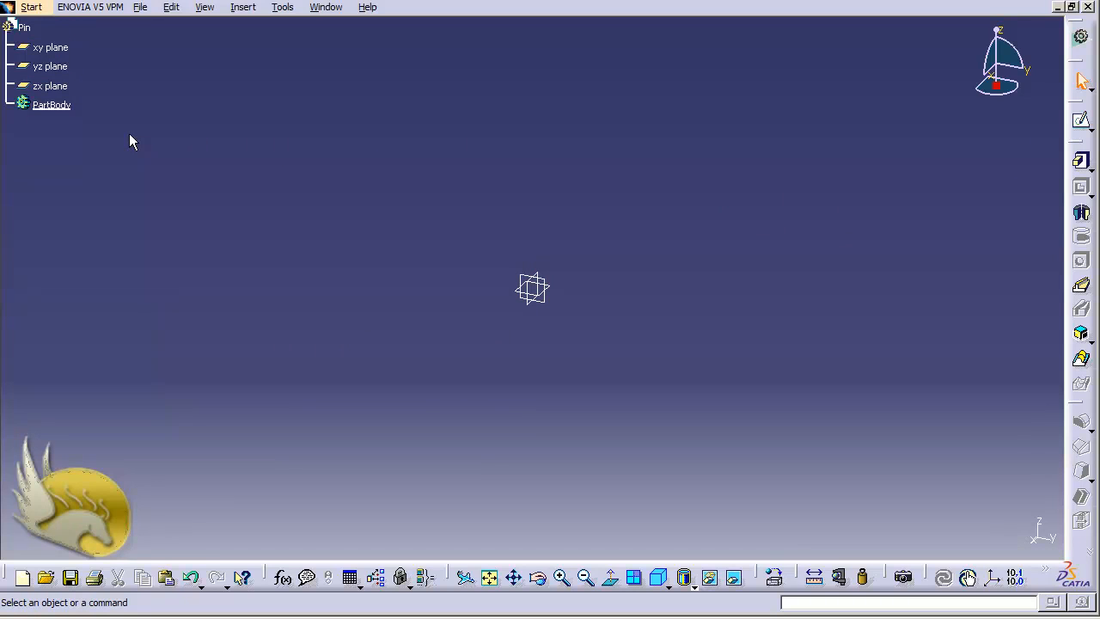
- Start a sketch on the xy plane and switch the sketcher grid display off and back on
click(64, 49)
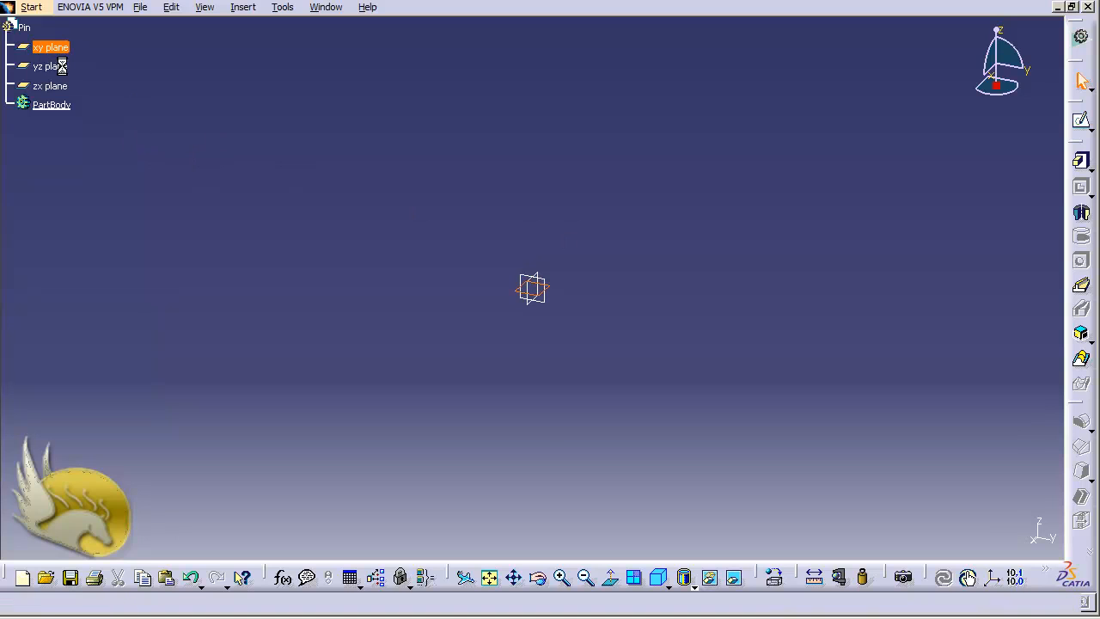
click(1082, 124)
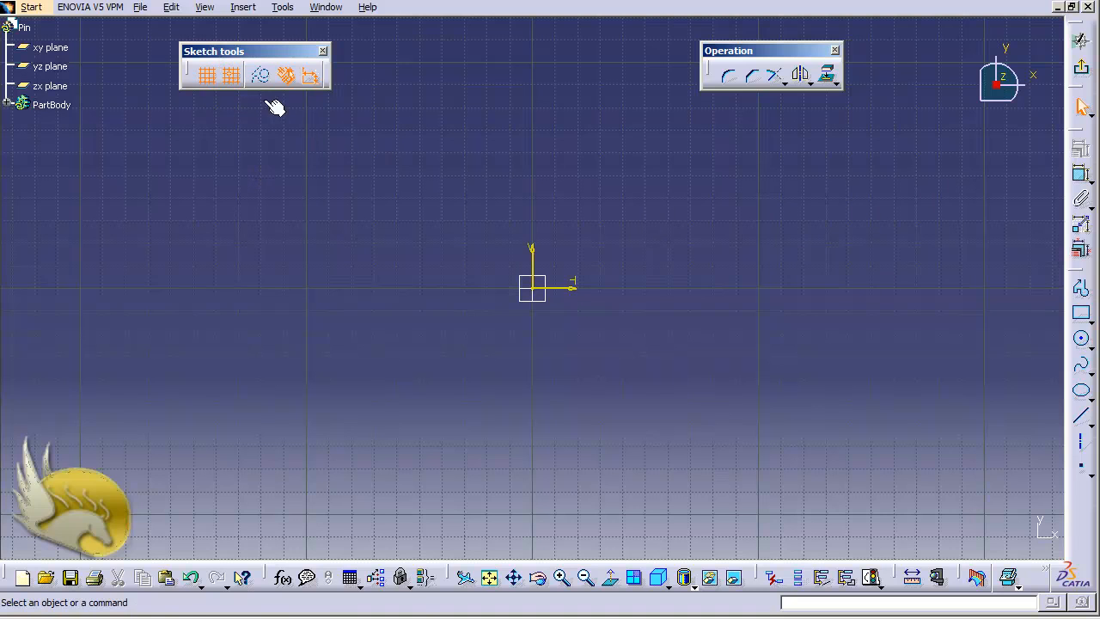
click(208, 76)
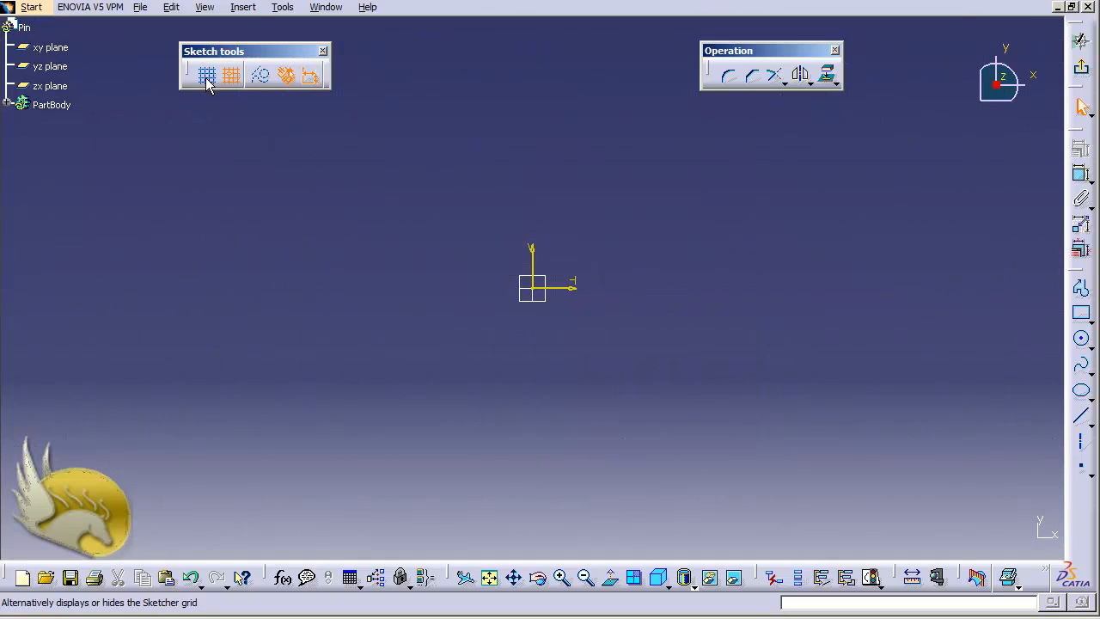
click(206, 77)
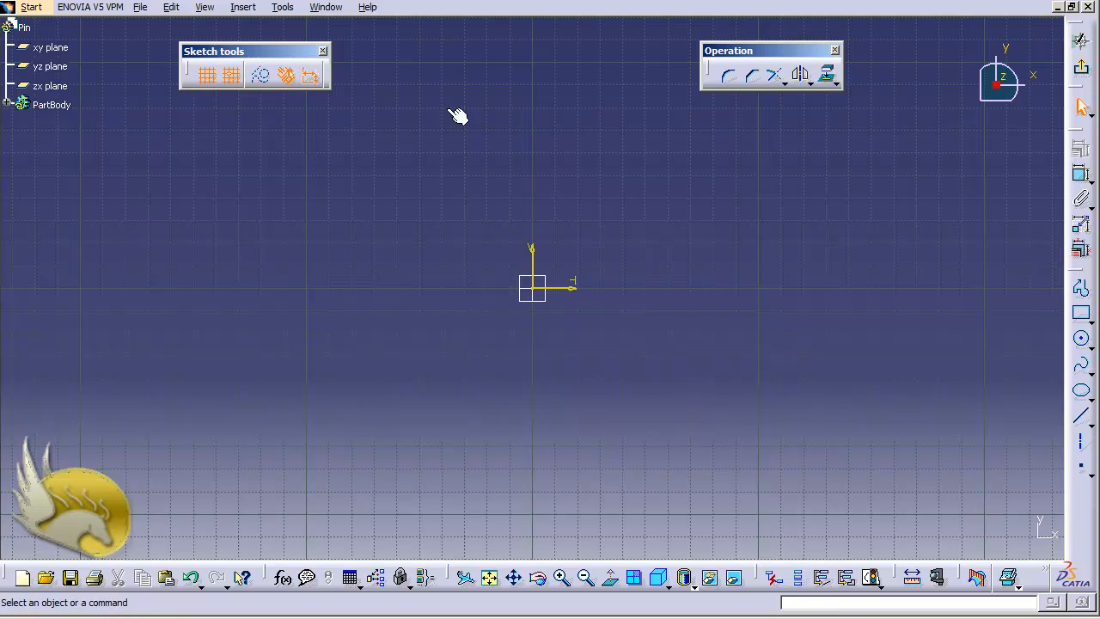
- Sketch a slanted line above the origin from about H -110 mm, V 20 mm to about H 80 mm, V 60 mm
click(242, 10)
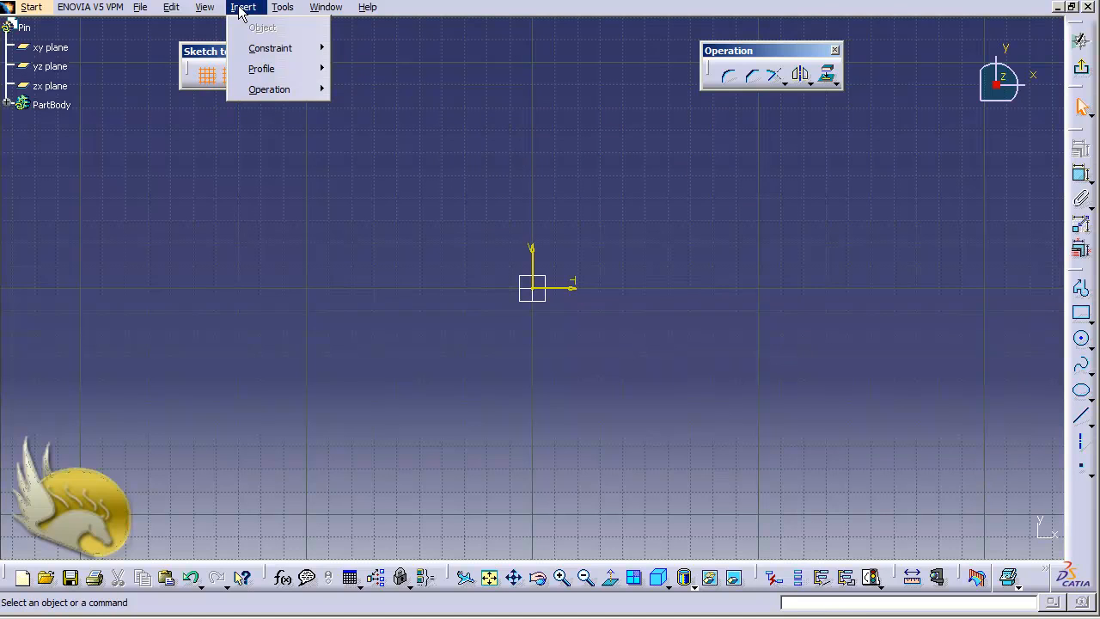
mouse_move(278, 68)
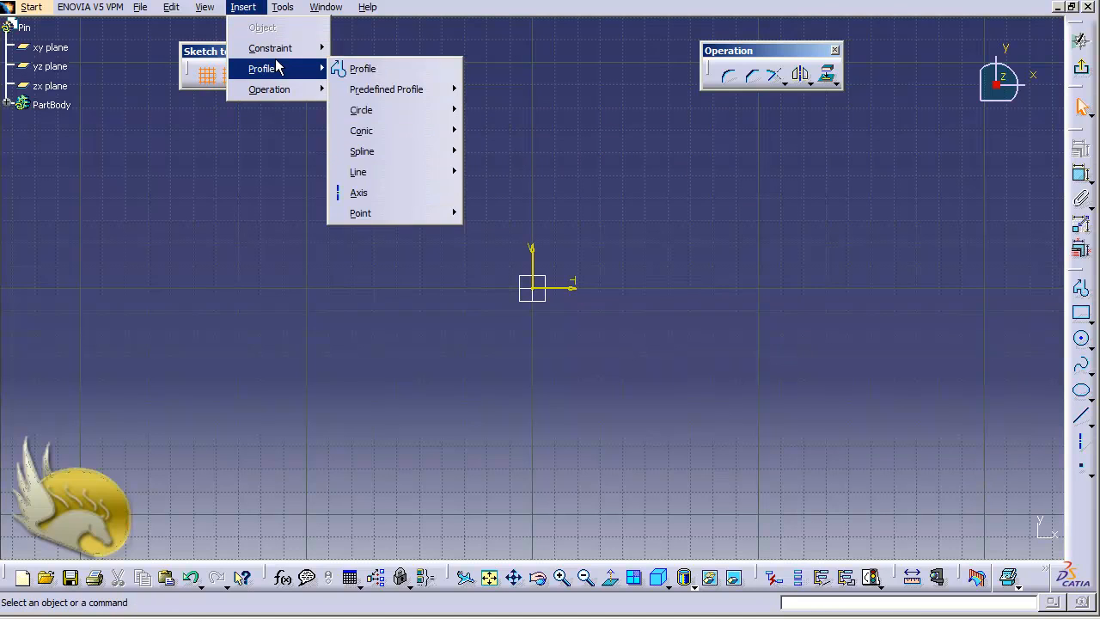
mouse_move(420, 178)
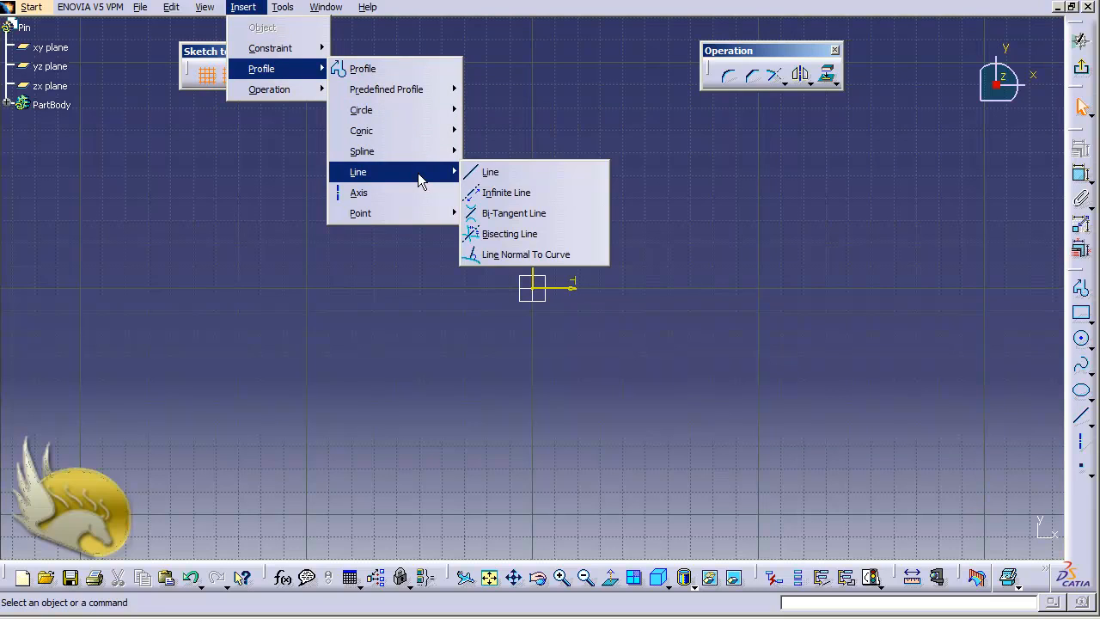
click(490, 173)
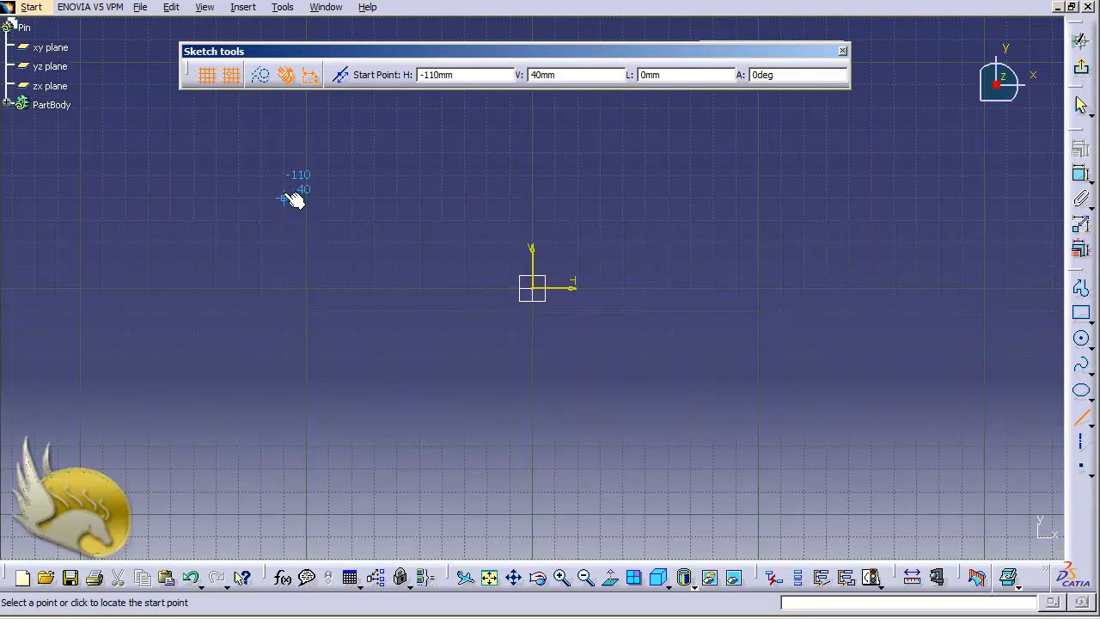
click(287, 244)
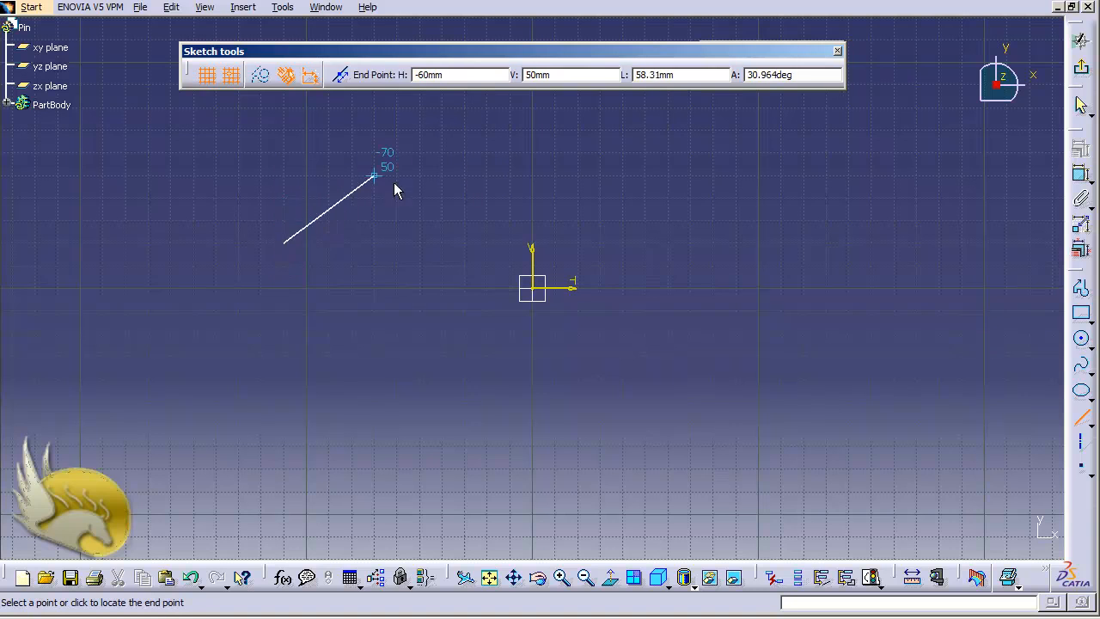
click(711, 155)
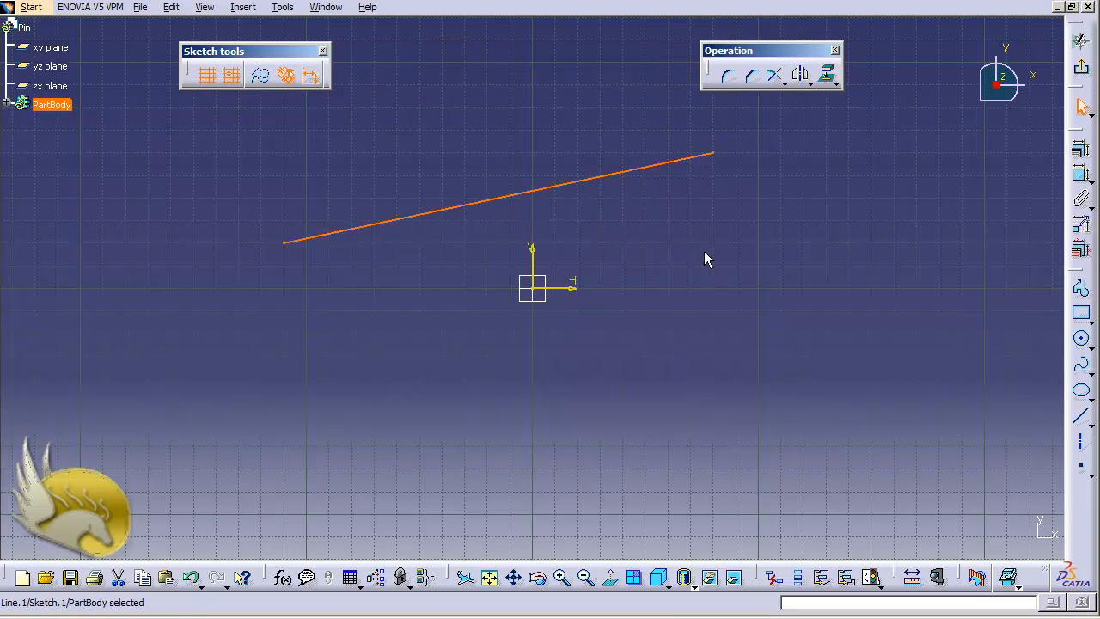
click(658, 230)
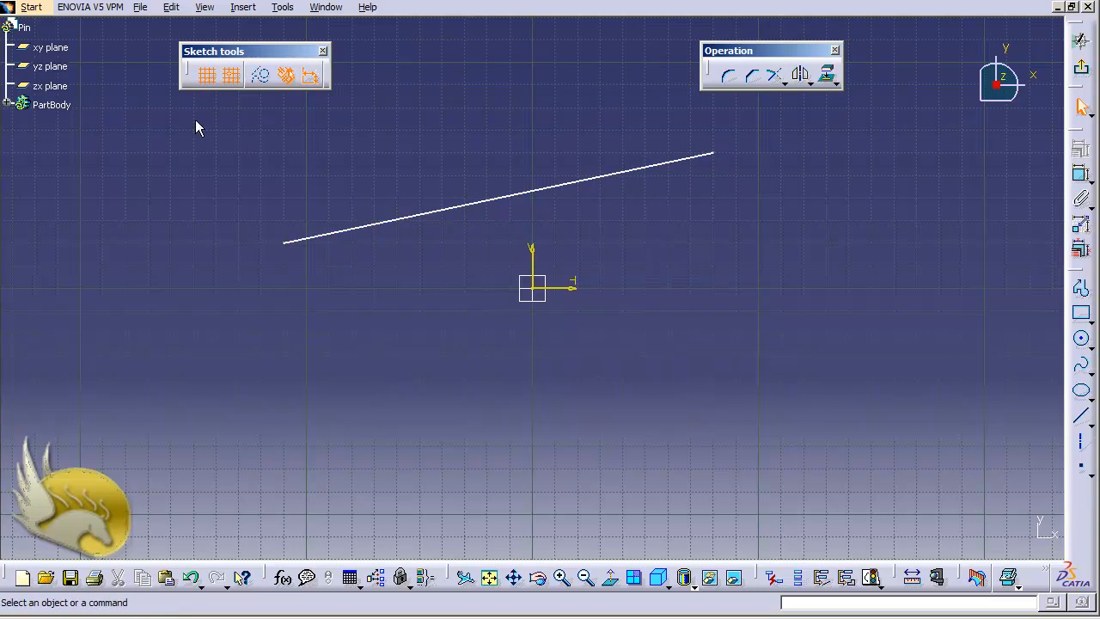
- Activate the Line tool while switching the grid display and Snap to Point off and both back on
click(207, 77)
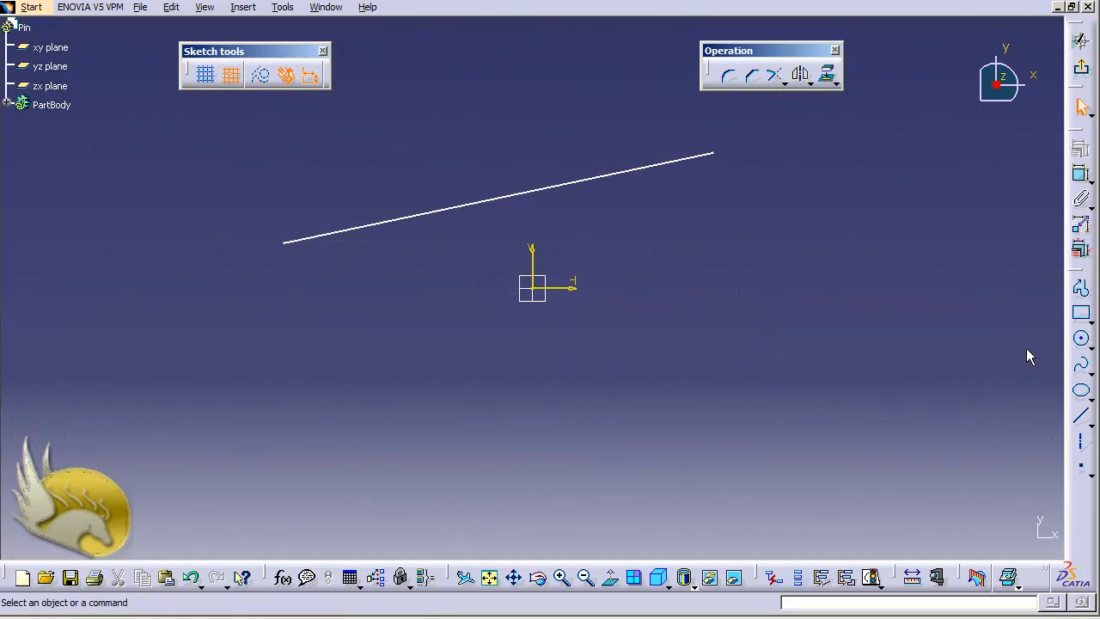
click(1081, 416)
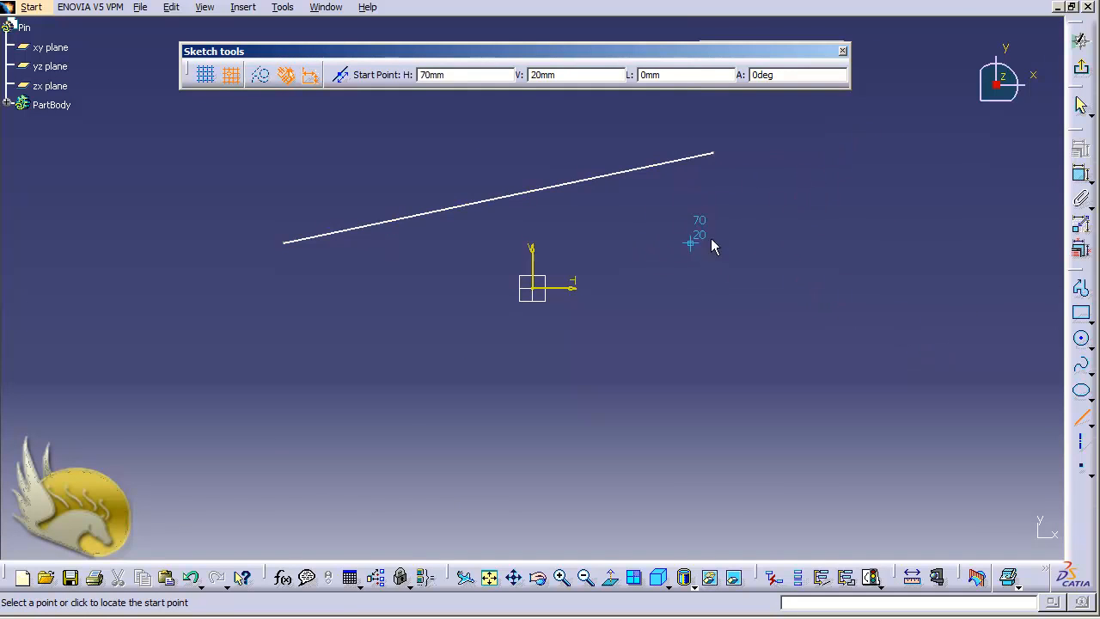
click(230, 77)
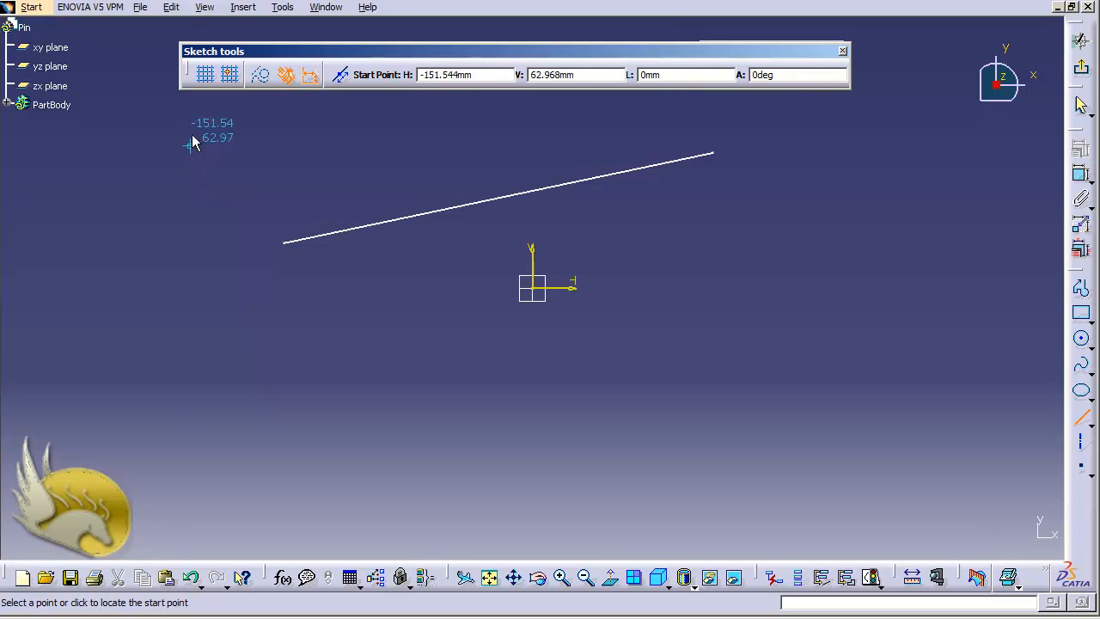
click(207, 76)
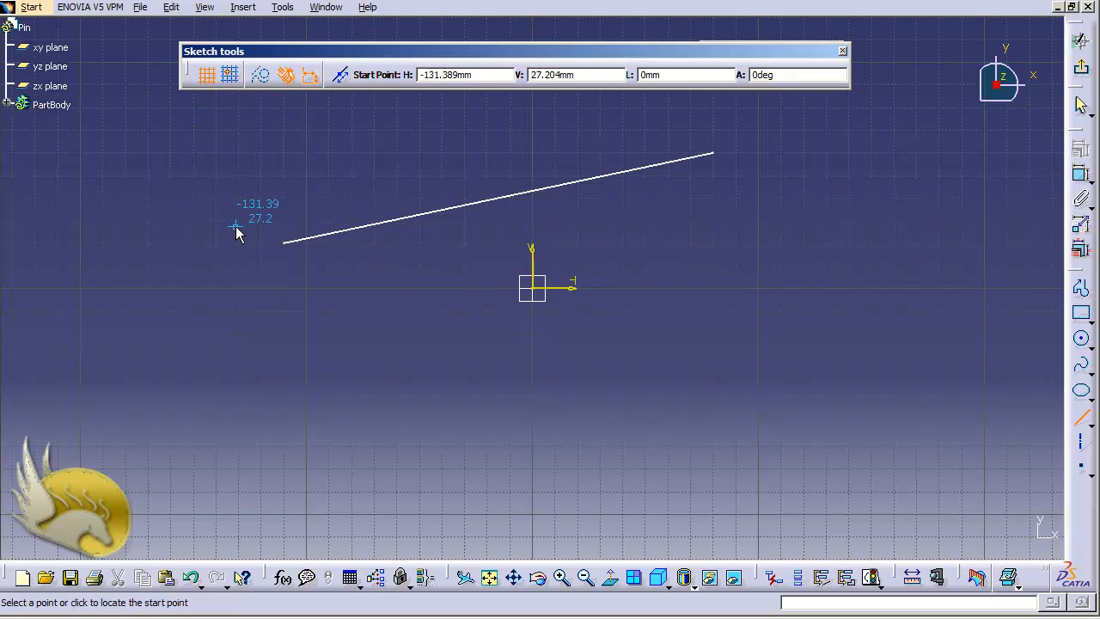
click(231, 78)
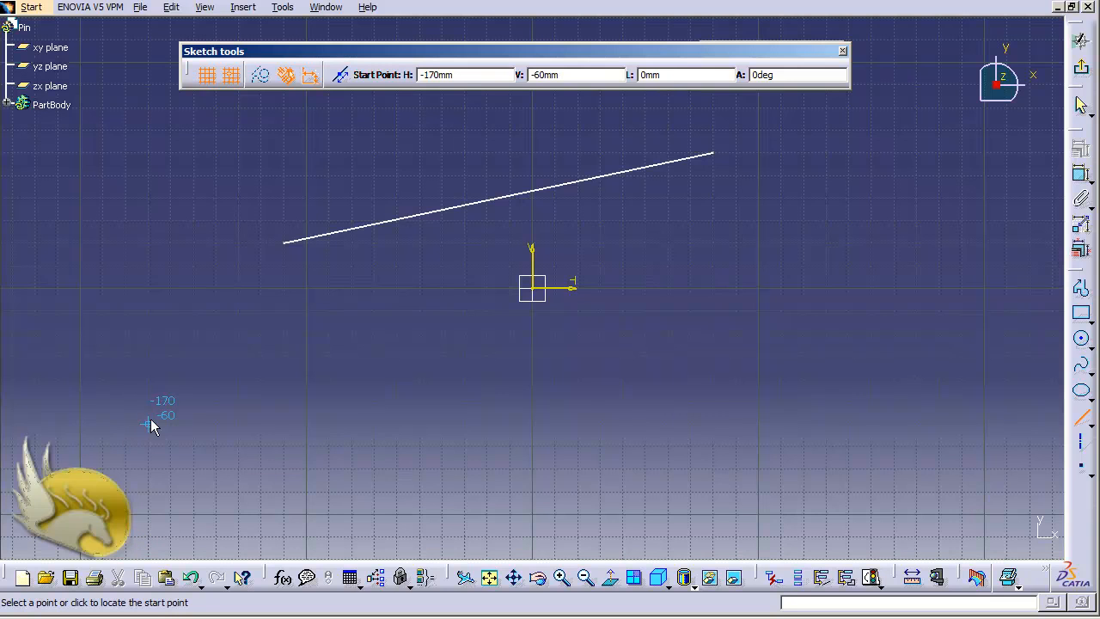
- Sketch a slanted line below the origin from about H -150 mm, V -50 mm to about H 40 mm, V -60 mm
click(193, 398)
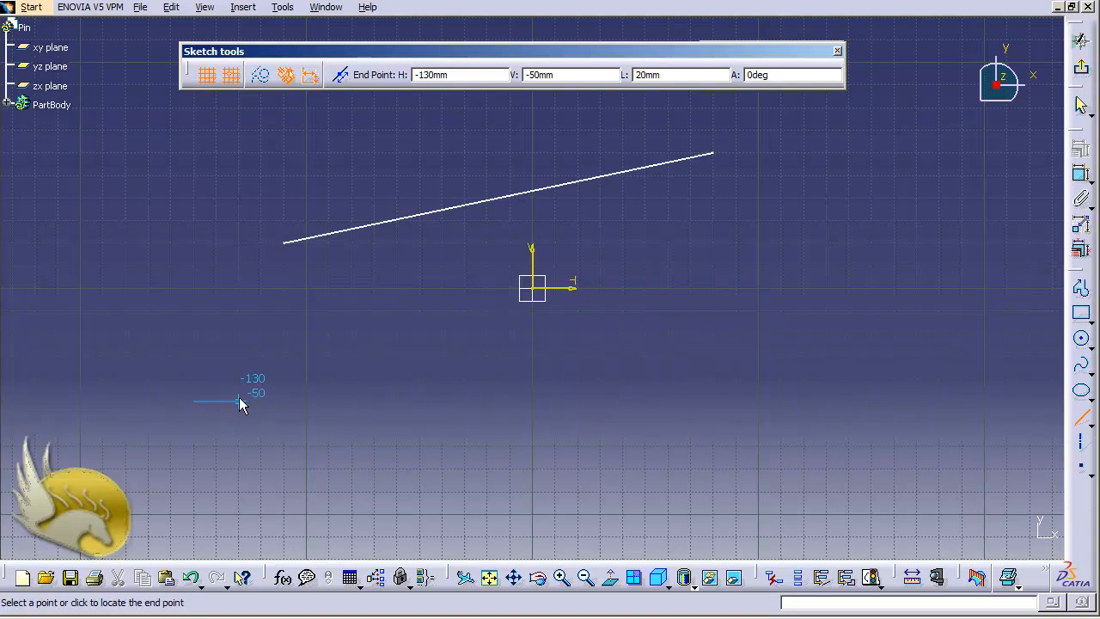
click(623, 424)
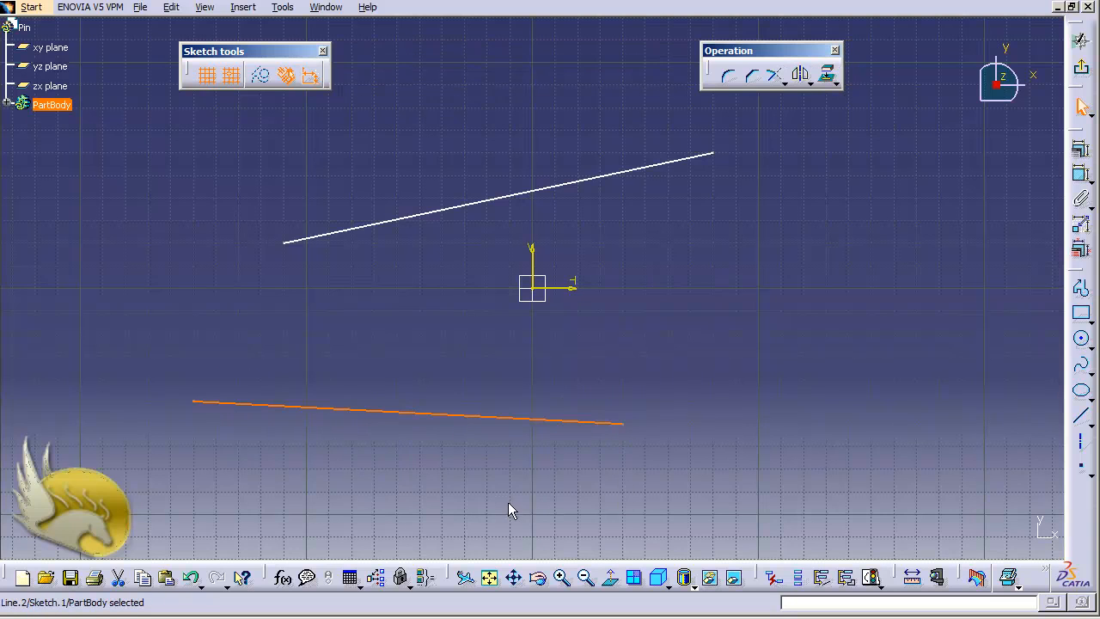
- Sketch a circle centred at about H 110 mm, V -30 mm with a radius of about 56.6 mm
click(1082, 339)
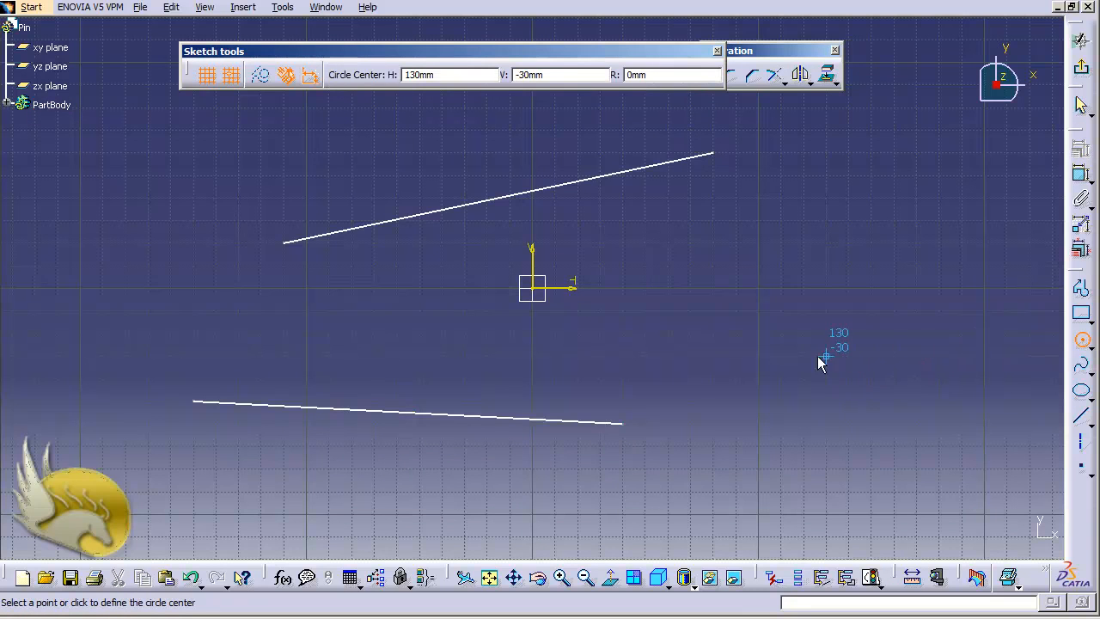
click(768, 348)
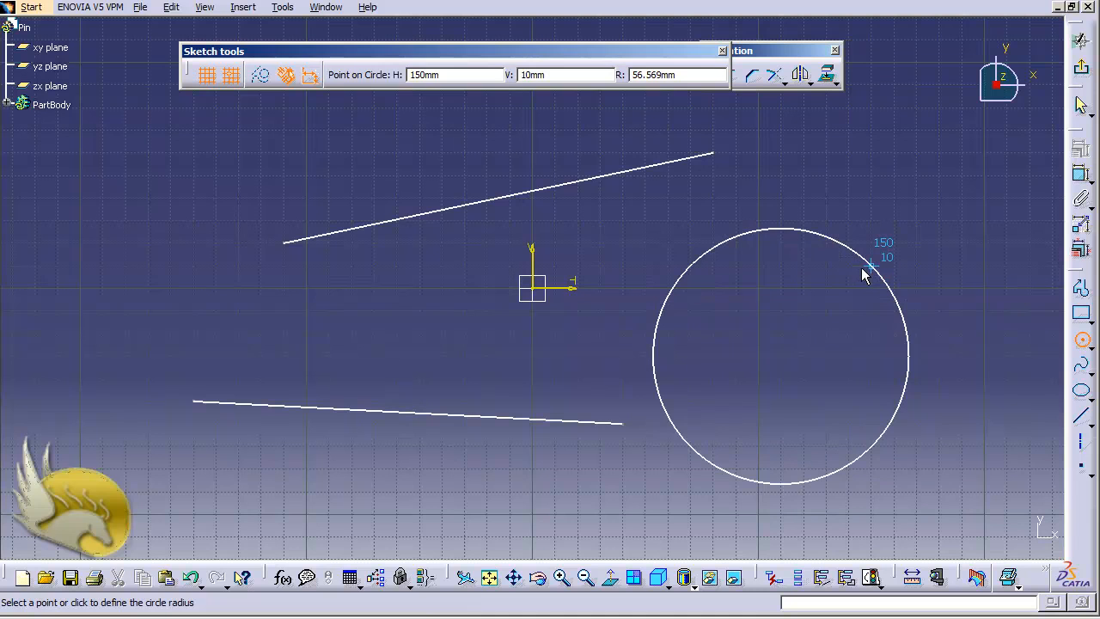
click(864, 269)
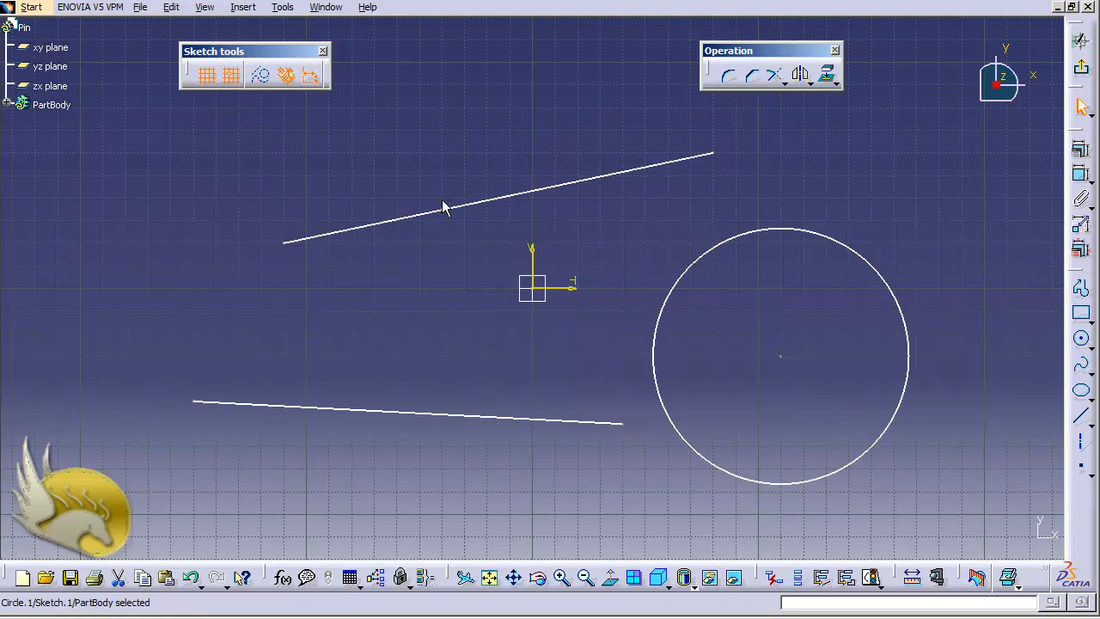
click(392, 161)
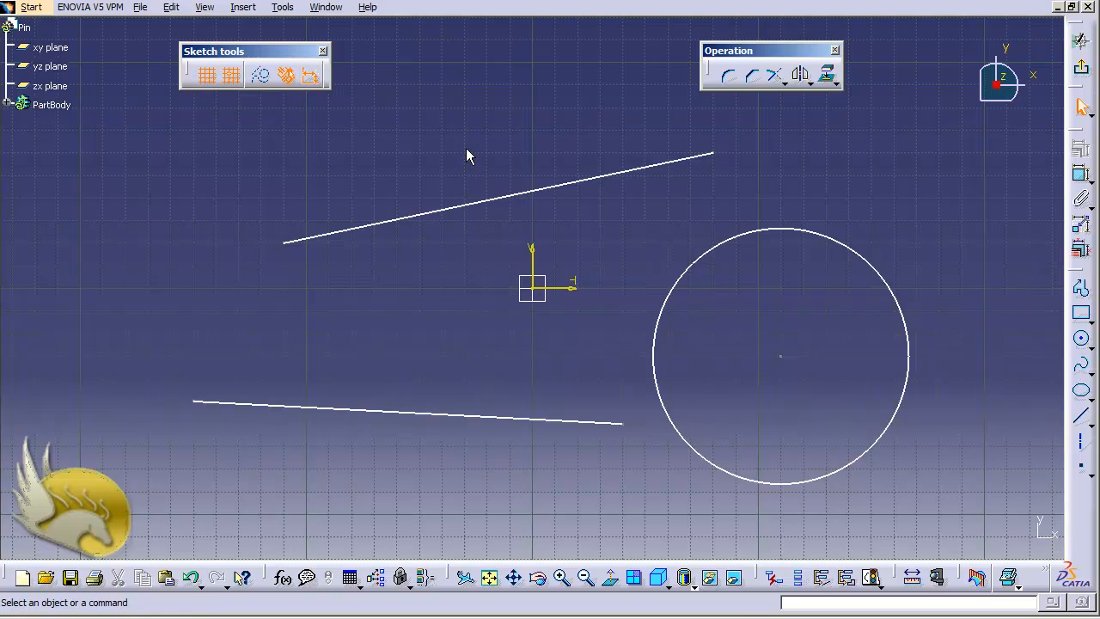
- Sketch a horizontal line about 200 mm long in empty space from about H -390 mm, V 40 mm to about H -190 mm, V 40 mm
key(ctrl+Right)
key(ctrl+Right)
key(ctrl+Right)
key(ctrl+Right)
key(ctrl+Right)
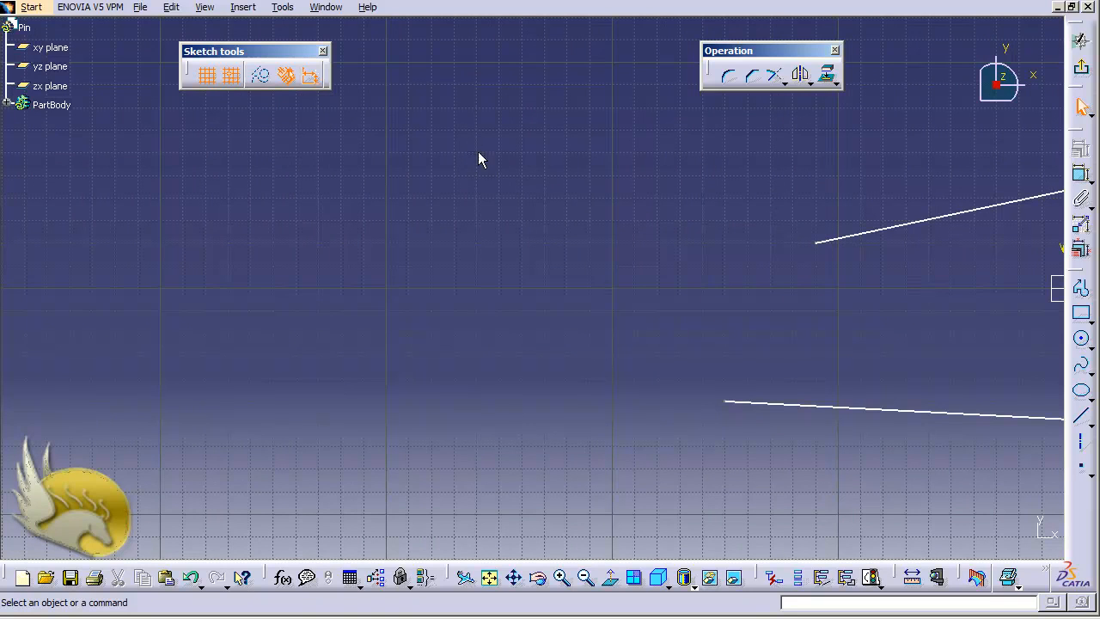
click(1081, 415)
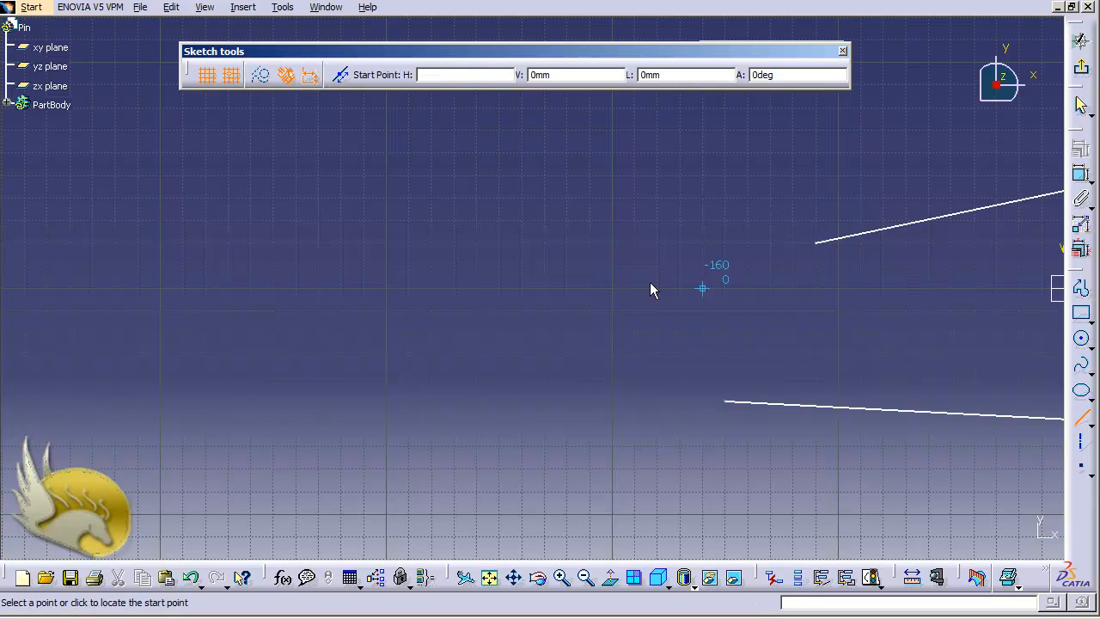
click(183, 204)
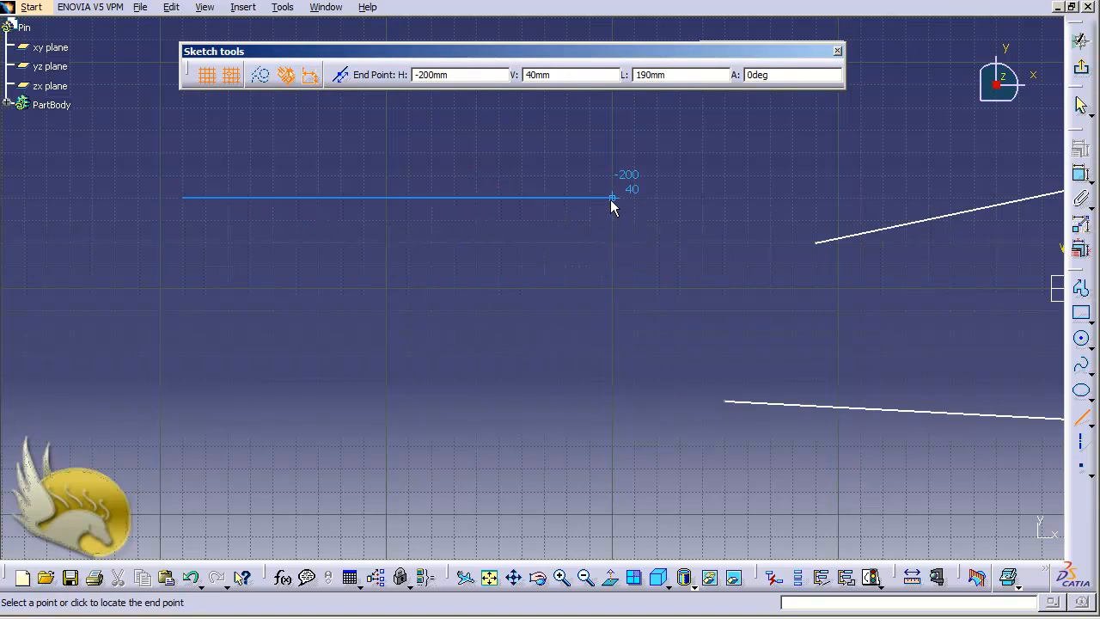
click(637, 199)
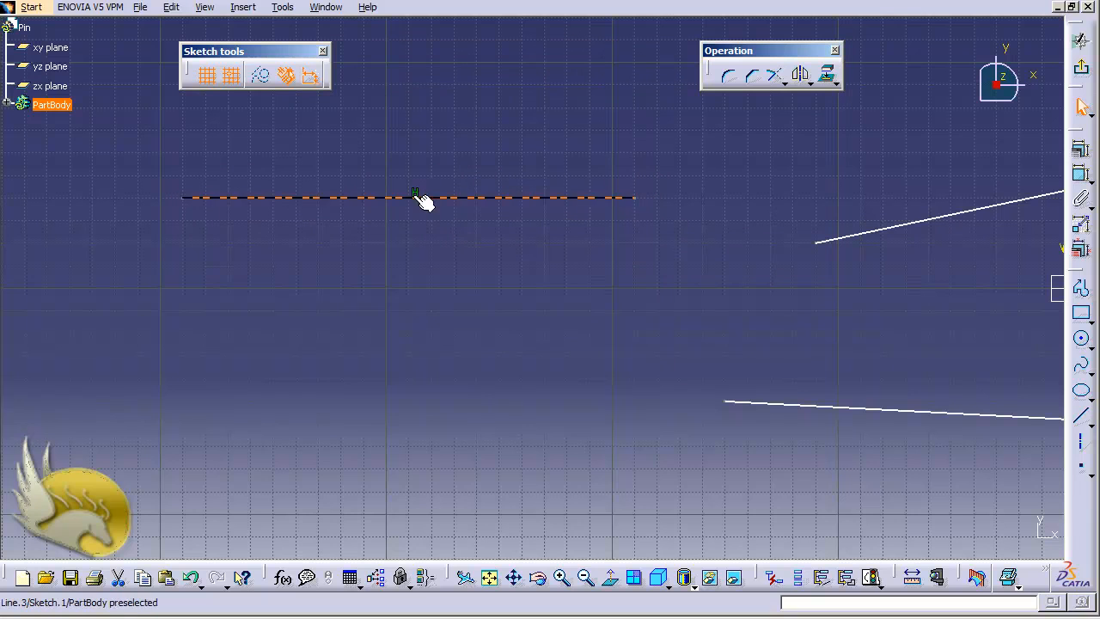
click(406, 257)
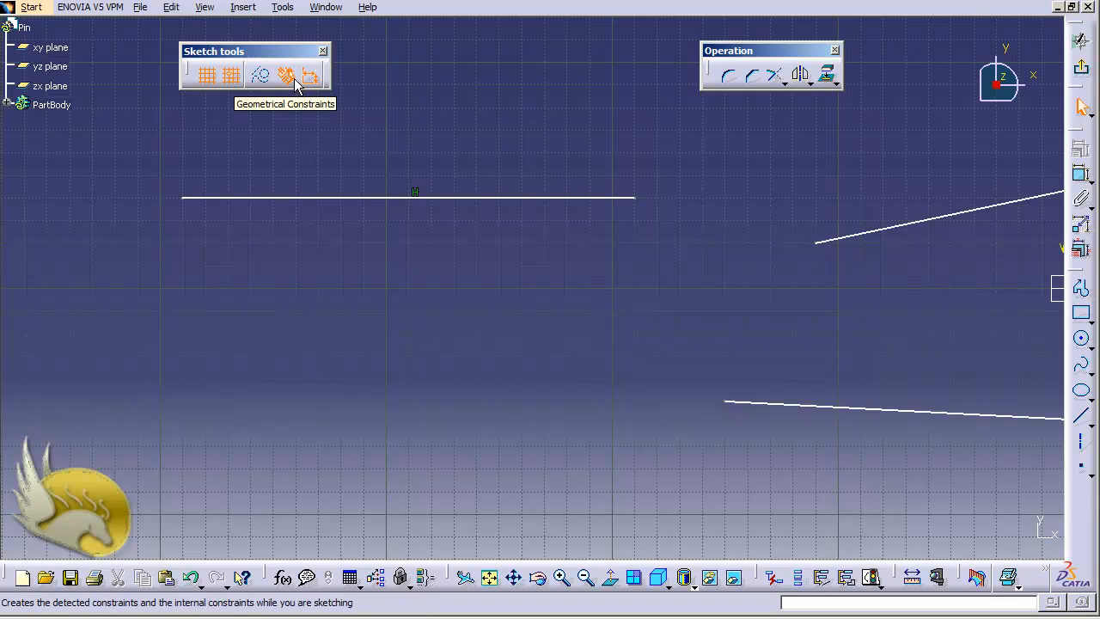
- Find the horizontal line's automatic constraint in the specification tree under the sketch's Constraints and delete it
double_click(414, 190)
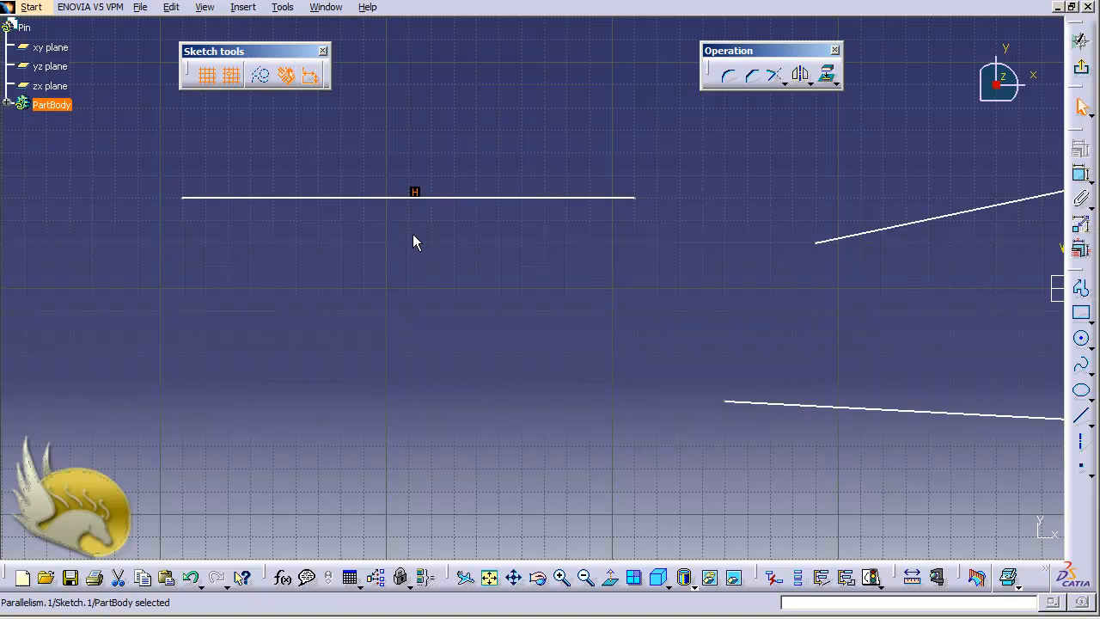
click(413, 242)
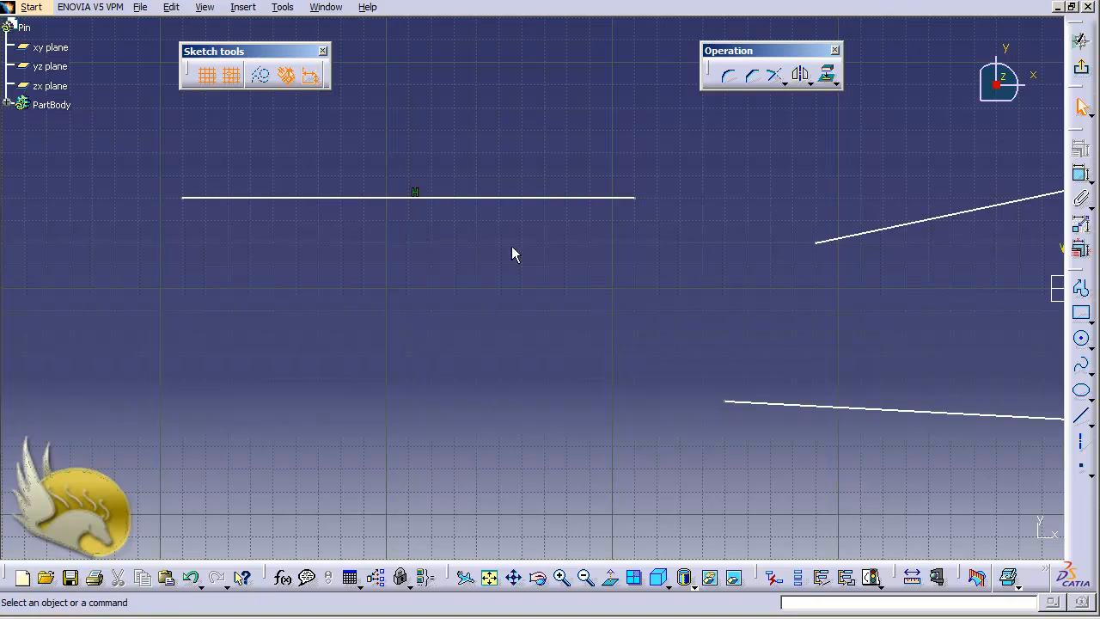
click(6, 104)
click(21, 123)
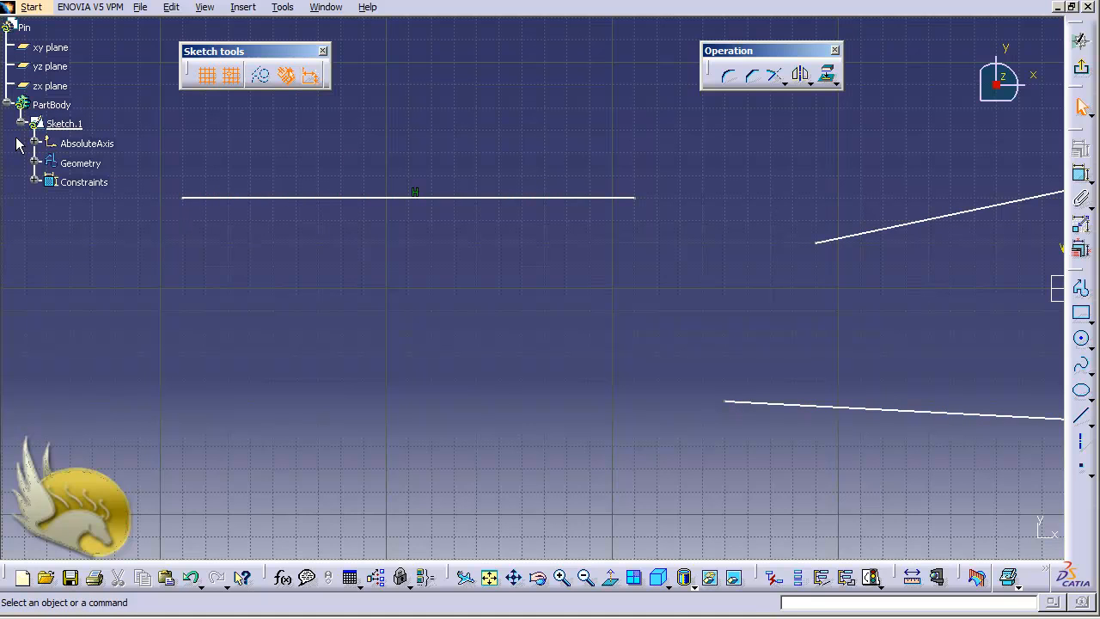
click(34, 182)
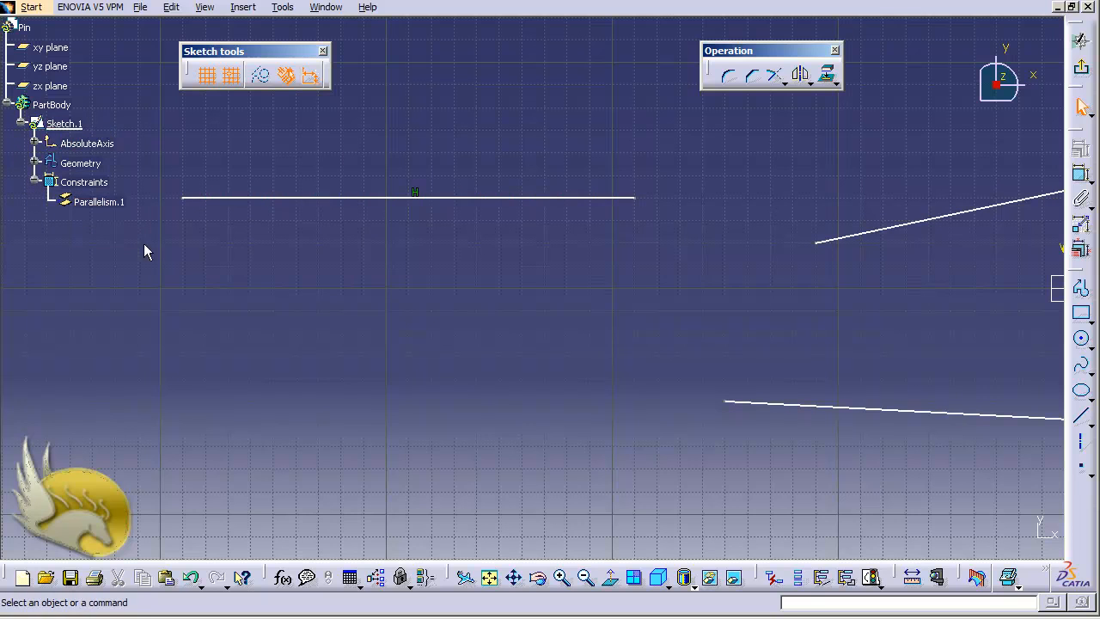
click(94, 203)
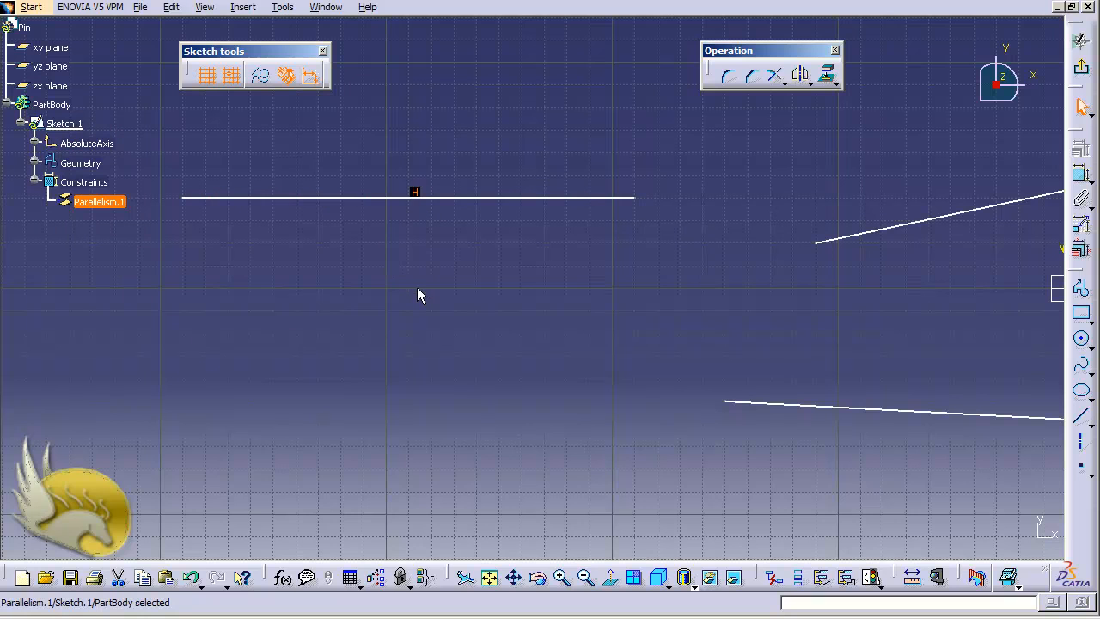
key(Delete)
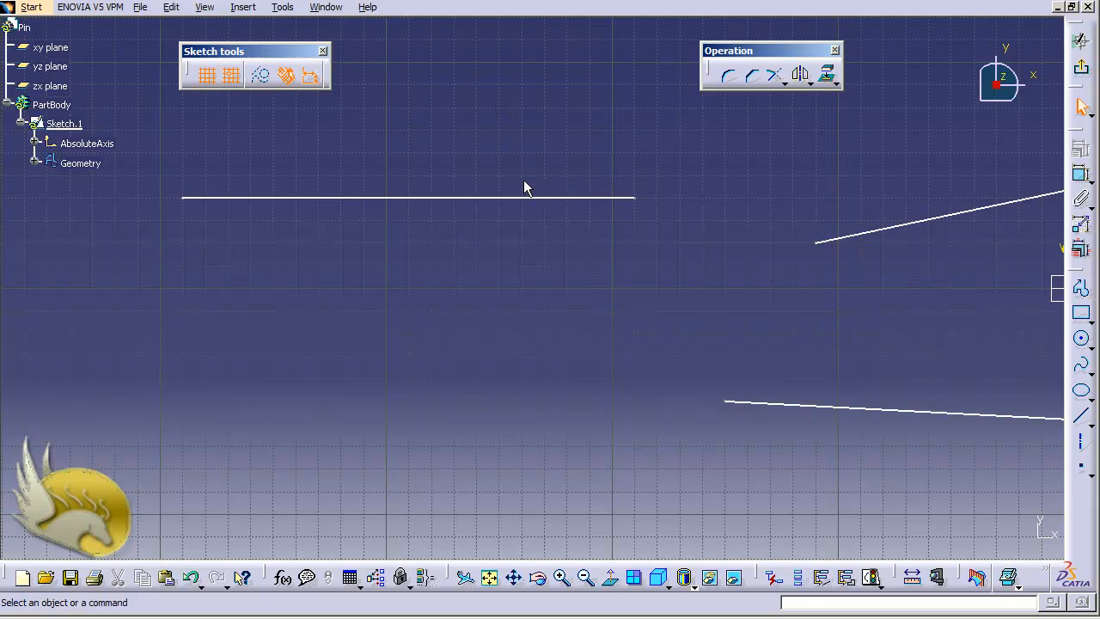
- Switch off geometrical and dimensional constraint creation and sketch a vertical line about 90 mm long from about H -330 mm, V 30 mm downward
click(312, 78)
click(1081, 415)
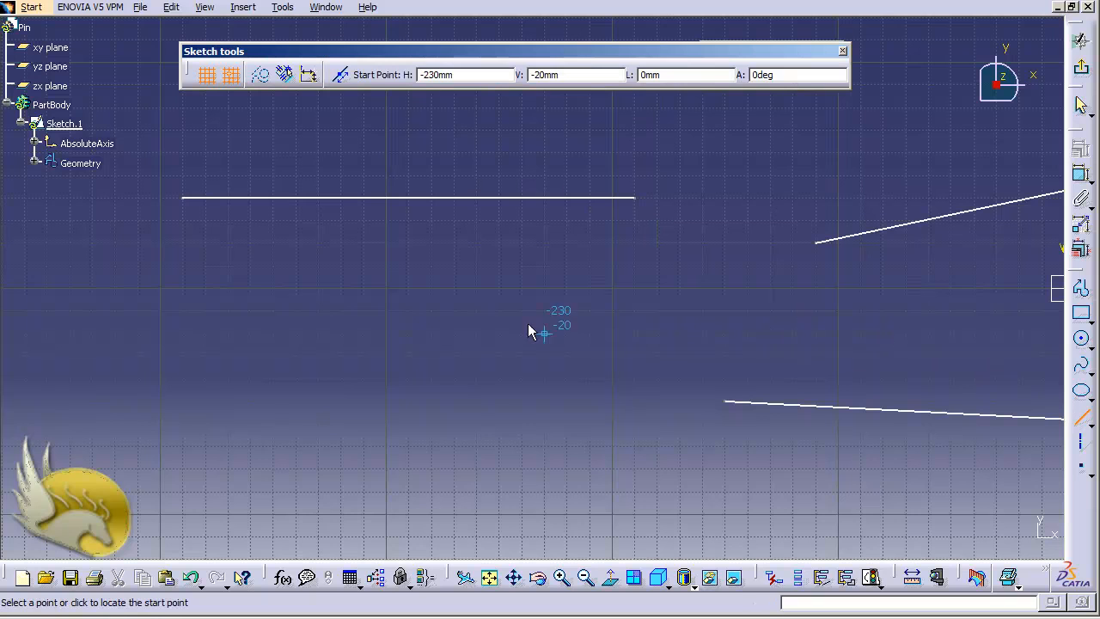
click(318, 221)
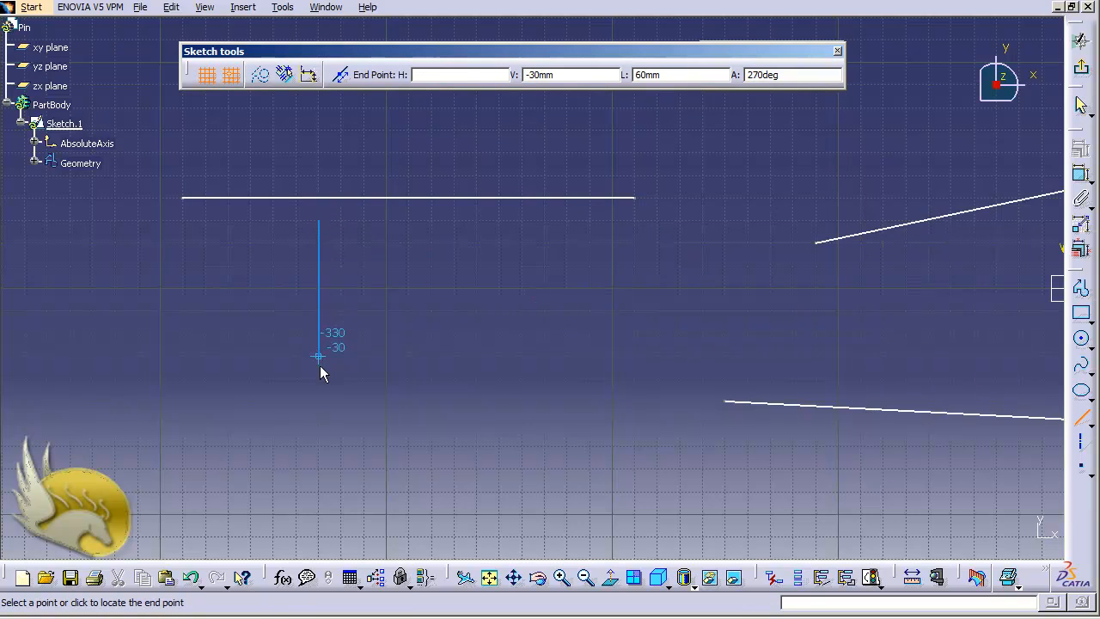
click(317, 423)
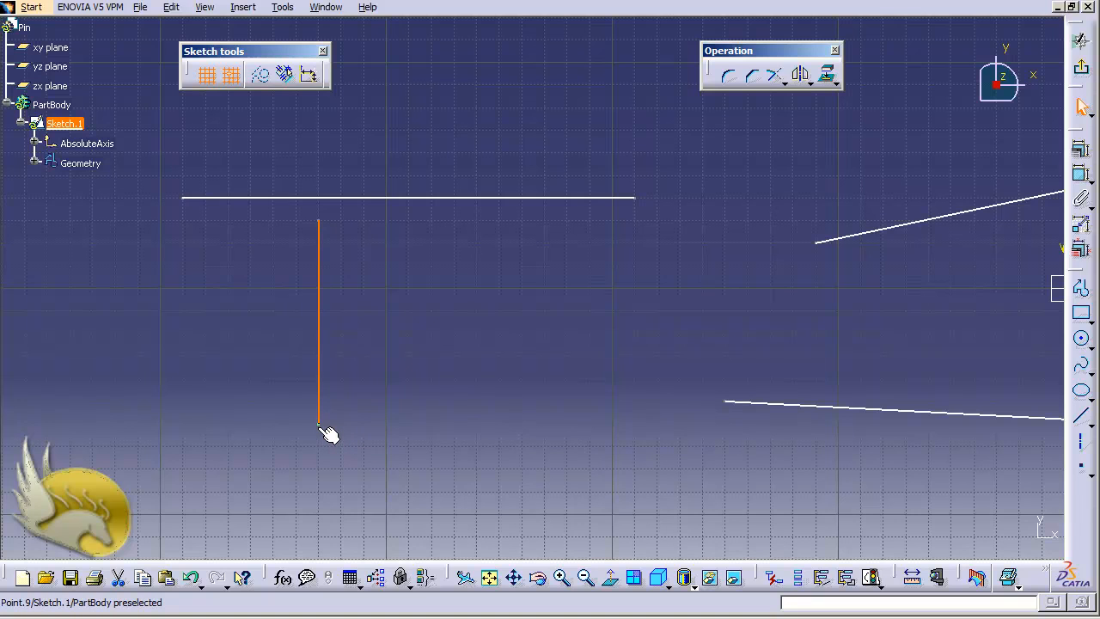
- Tilt the vertical line by moving its lower endpoint to about H -310 mm, V -60 mm and apply a temporary Vertical constraint to it
drag(320, 426, 363, 424)
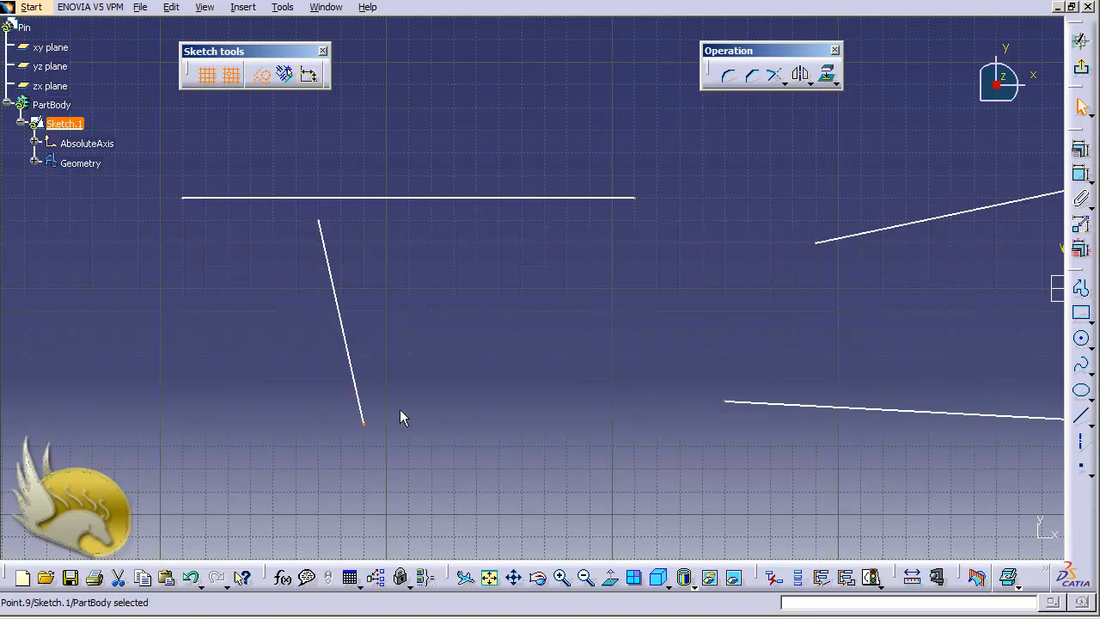
click(352, 334)
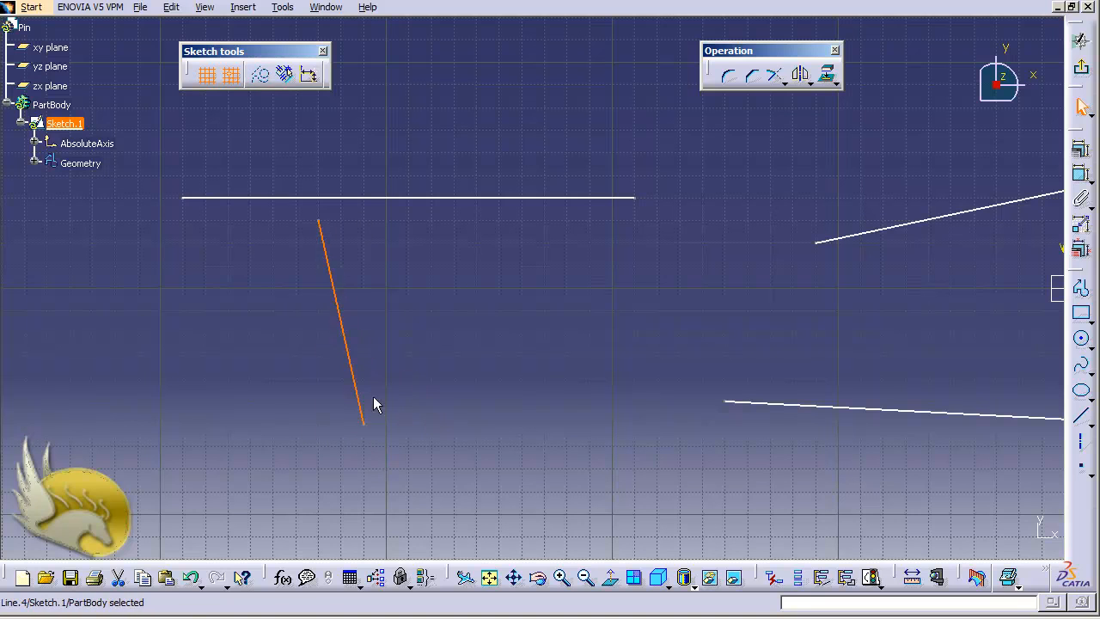
click(1081, 150)
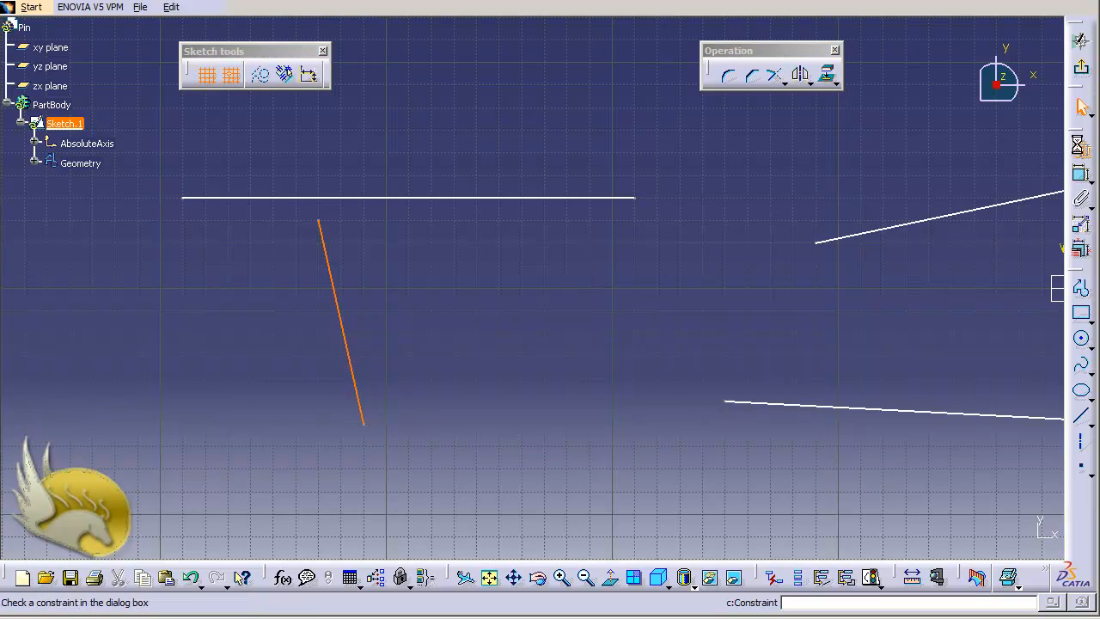
click(935, 334)
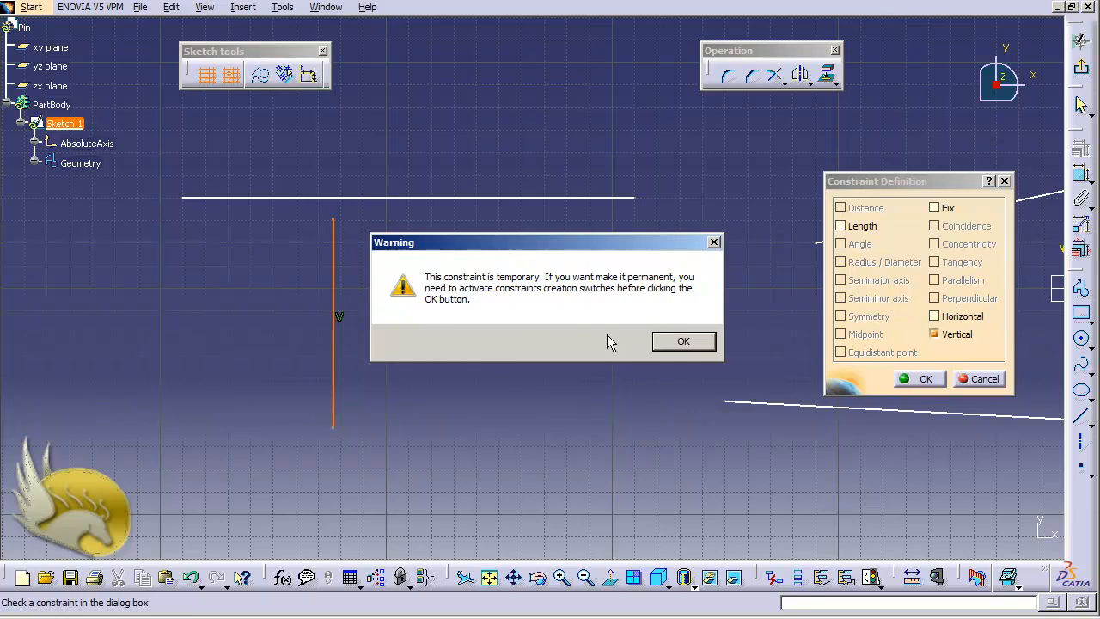
click(661, 341)
click(897, 379)
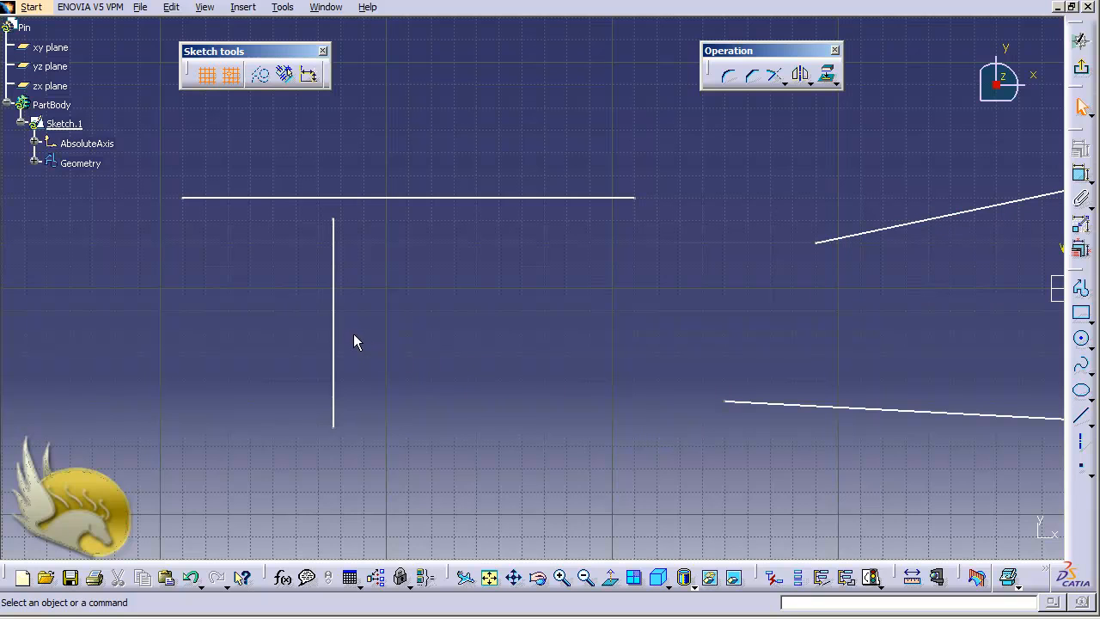
- Switch geometrical and dimensional constraint creation back on and move the vertical line's lower endpoint to about H -280 mm, V -60 mm
click(284, 74)
click(309, 74)
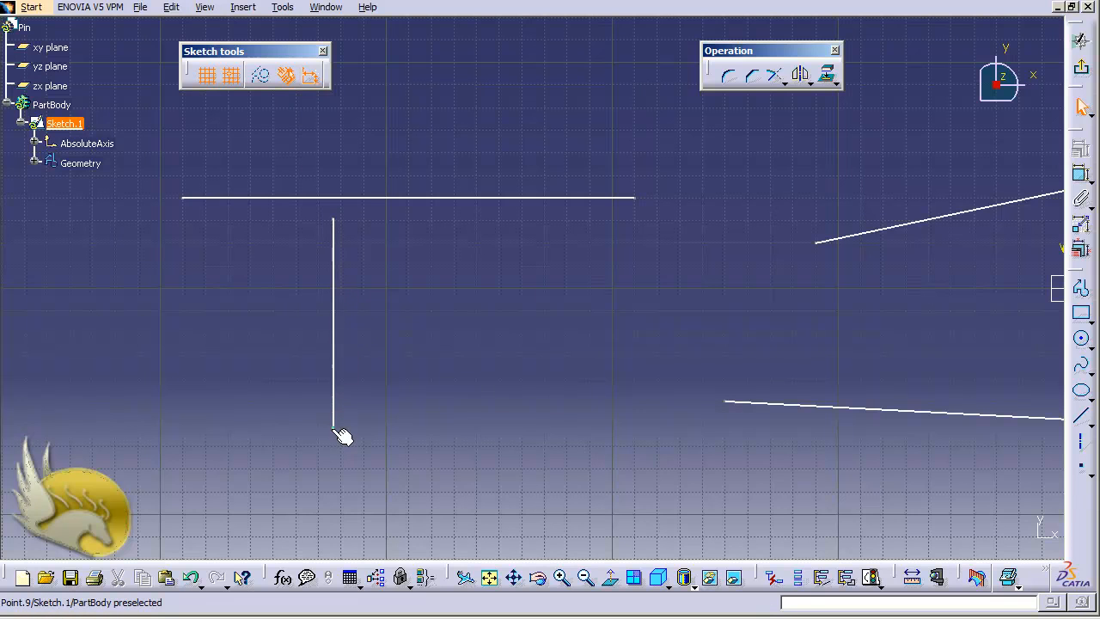
drag(335, 429, 432, 424)
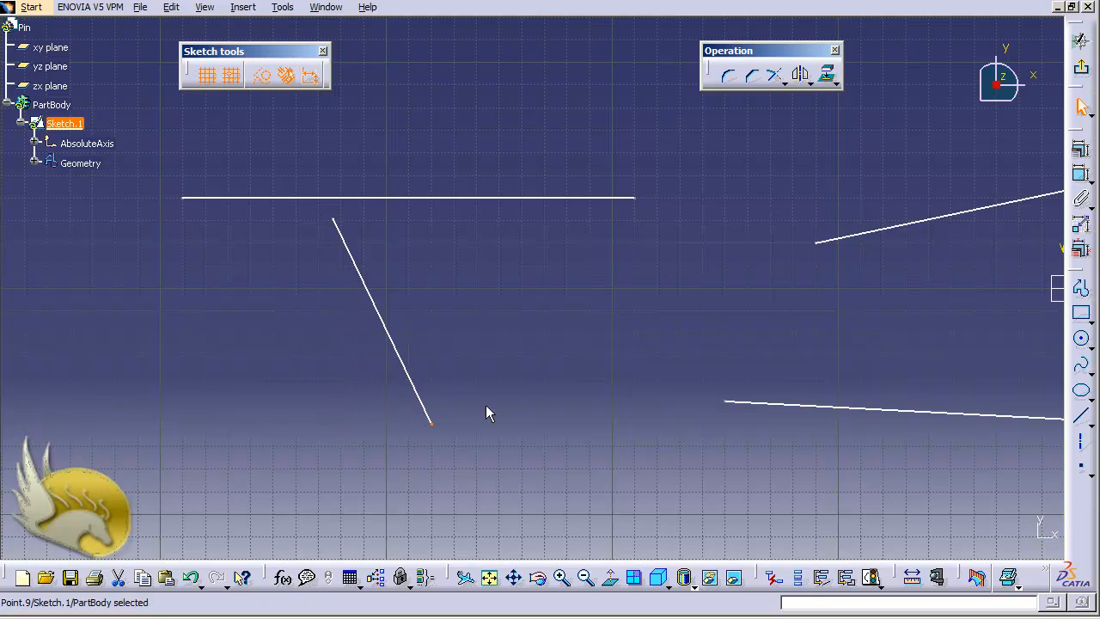
- Apply a permanent Vertical constraint to the slanted line below the horizontal one and move its lower endpoint to about H -330 mm, V -70 mm
click(388, 336)
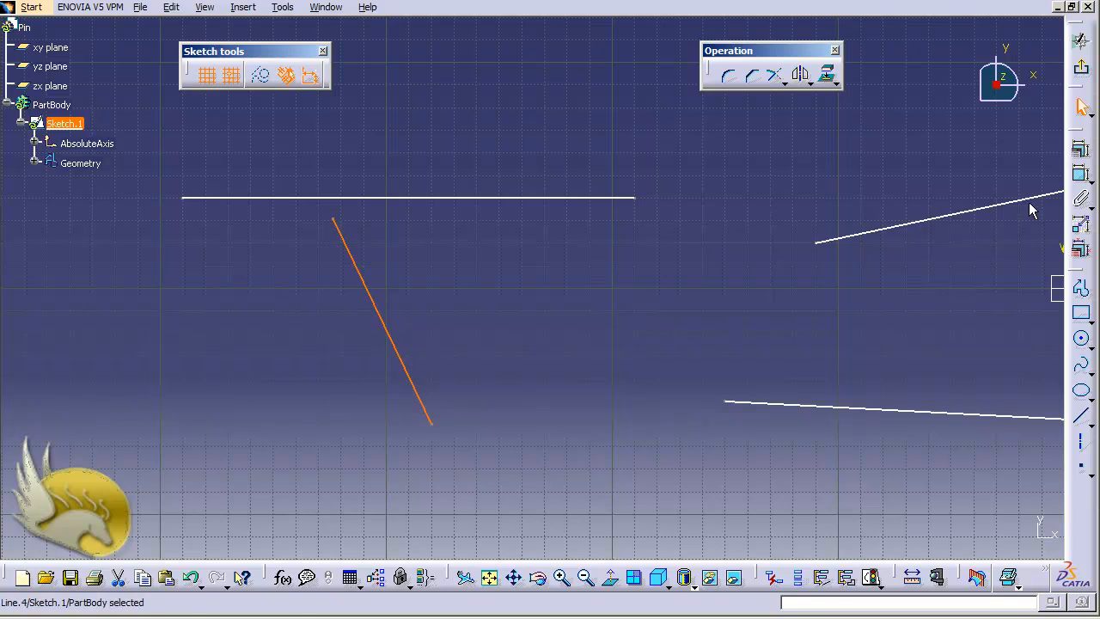
click(1080, 149)
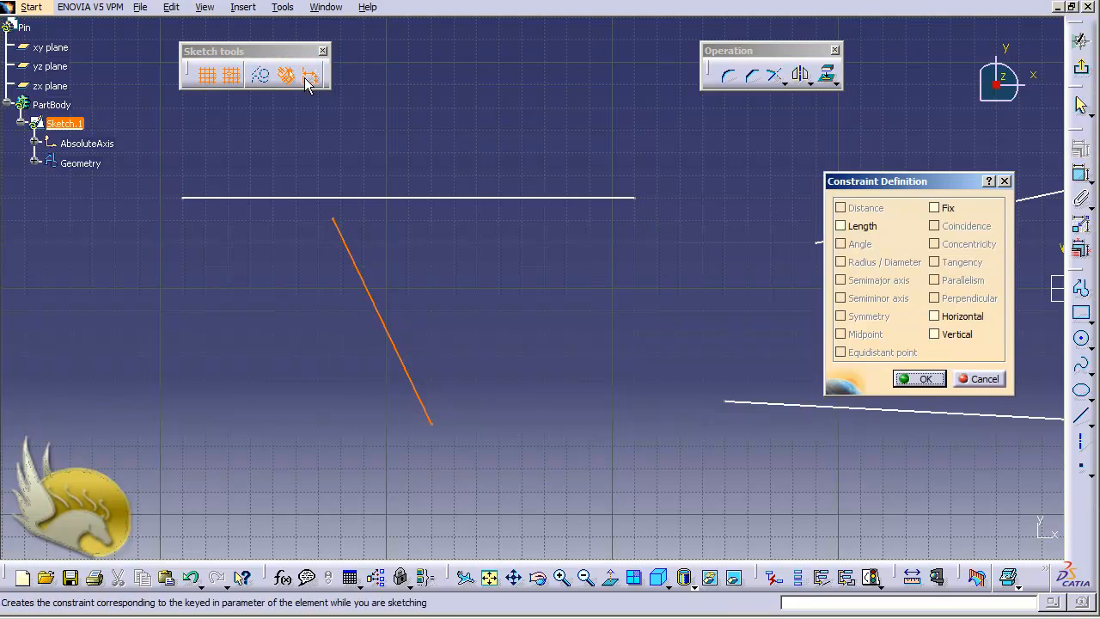
click(941, 341)
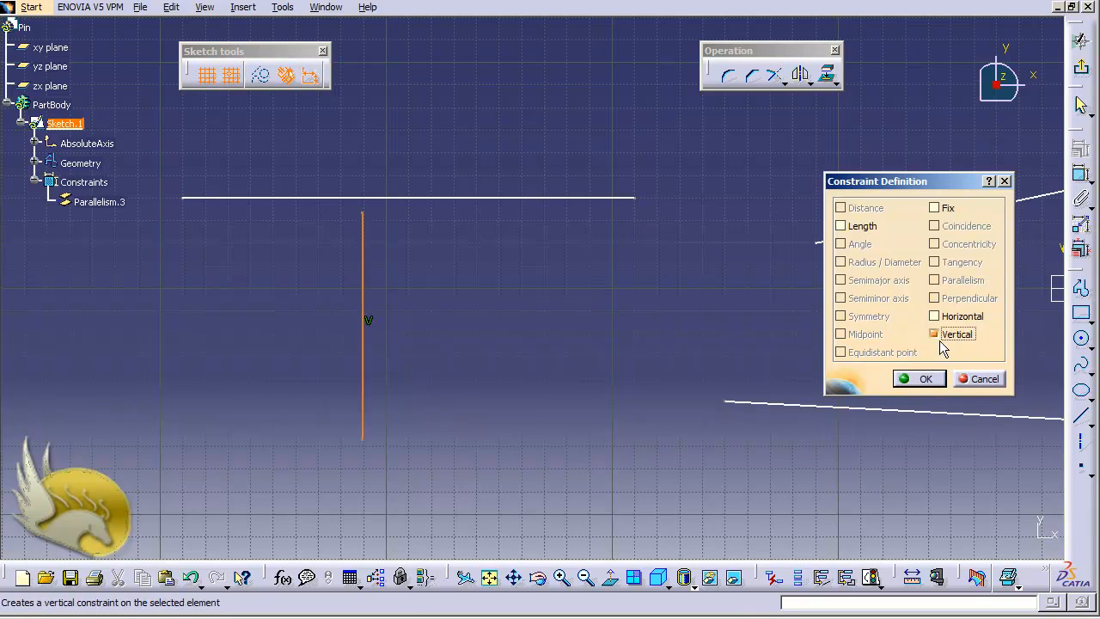
click(910, 379)
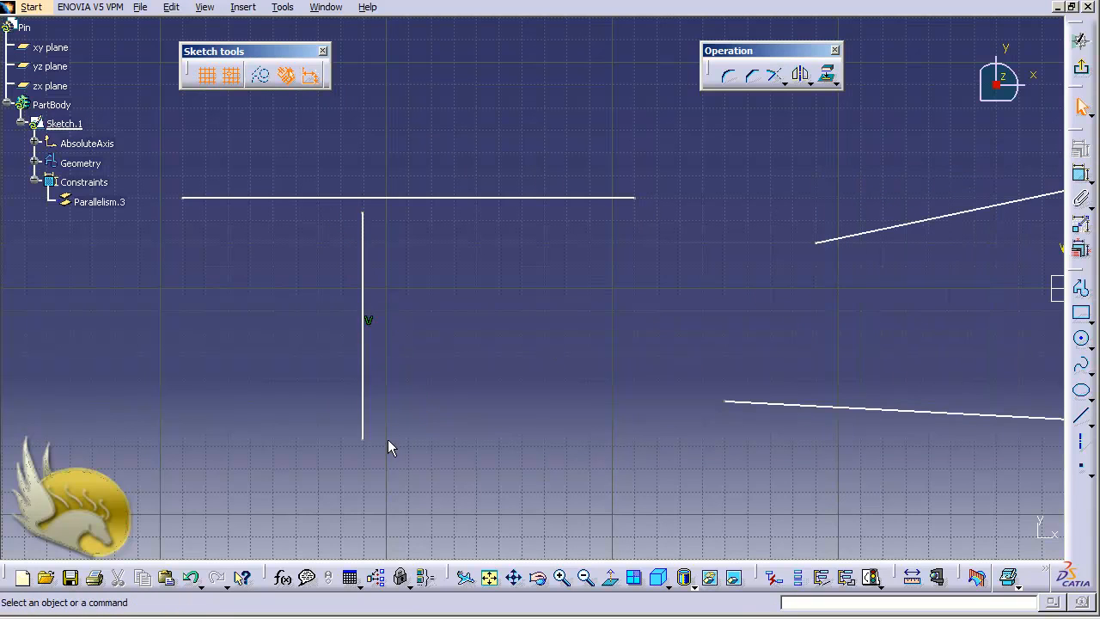
drag(369, 444, 317, 455)
click(443, 444)
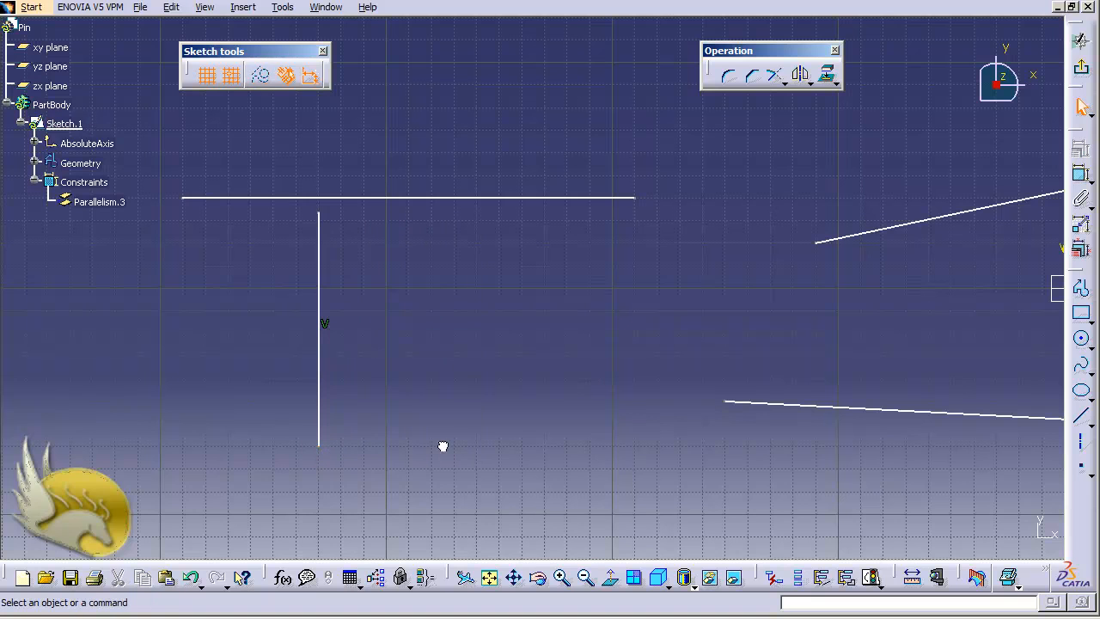